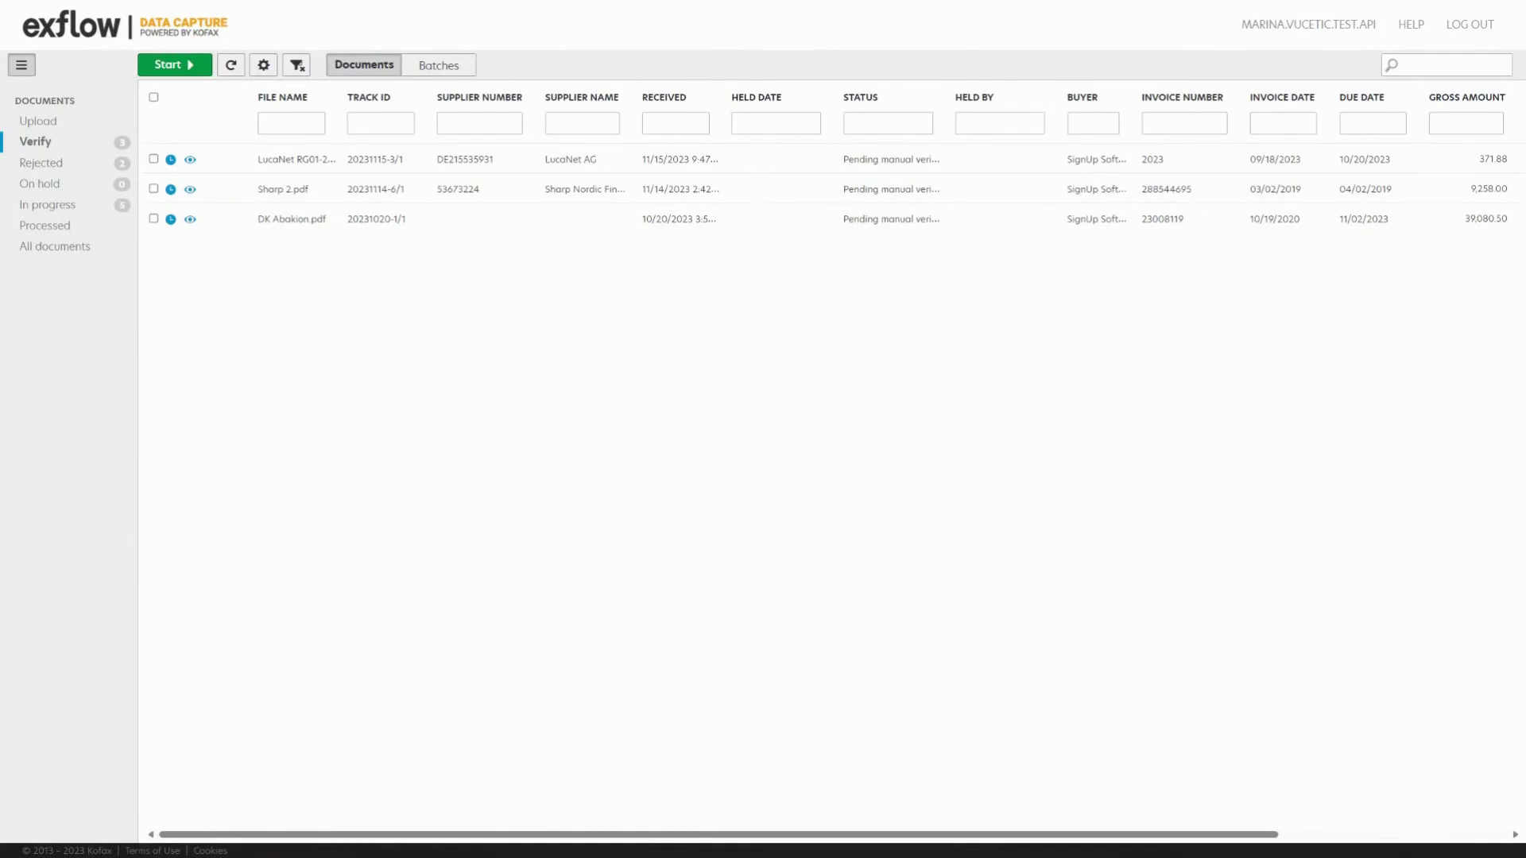
# Try filtering the documents awaiting verification by the file name "sharp"
pyautogui.click(291, 123)
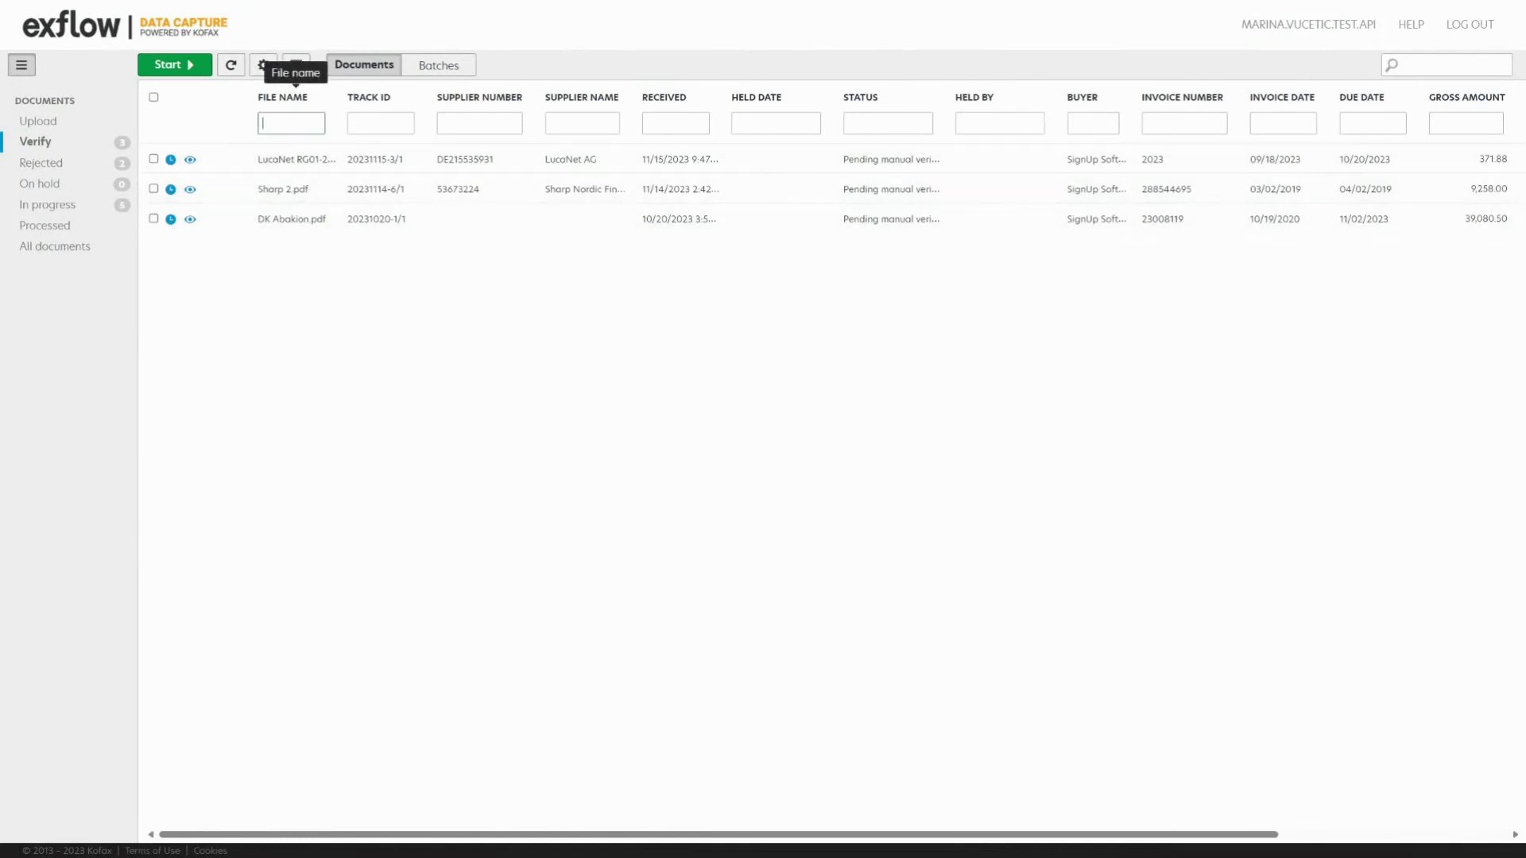
pyautogui.write('sharp')
pyautogui.press('BackSpace')
pyautogui.press('BackSpace')
pyautogui.press('BackSpace')
pyautogui.moveTo(283, 97)
pyautogui.mouseDown()
pyautogui.moveTo(387, 97)
pyautogui.moveTo(254, 98)
pyautogui.moveTo(332, 98)
pyautogui.moveTo(274, 98)
pyautogui.mouseUp()
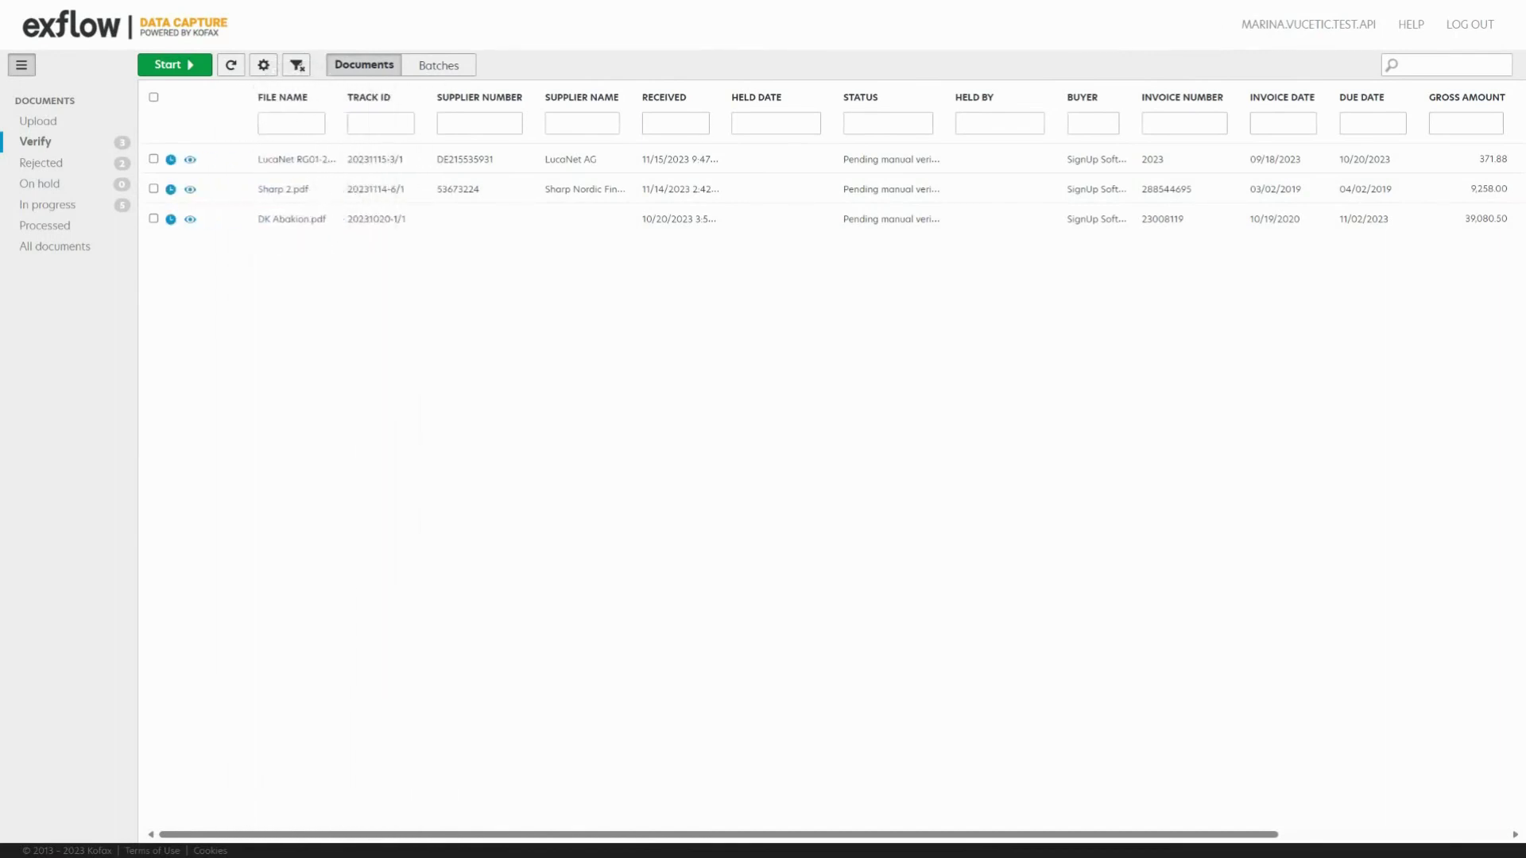
# Review the available list columns and the document upload page, returning to the documents awaiting verification
pyautogui.click(263, 66)
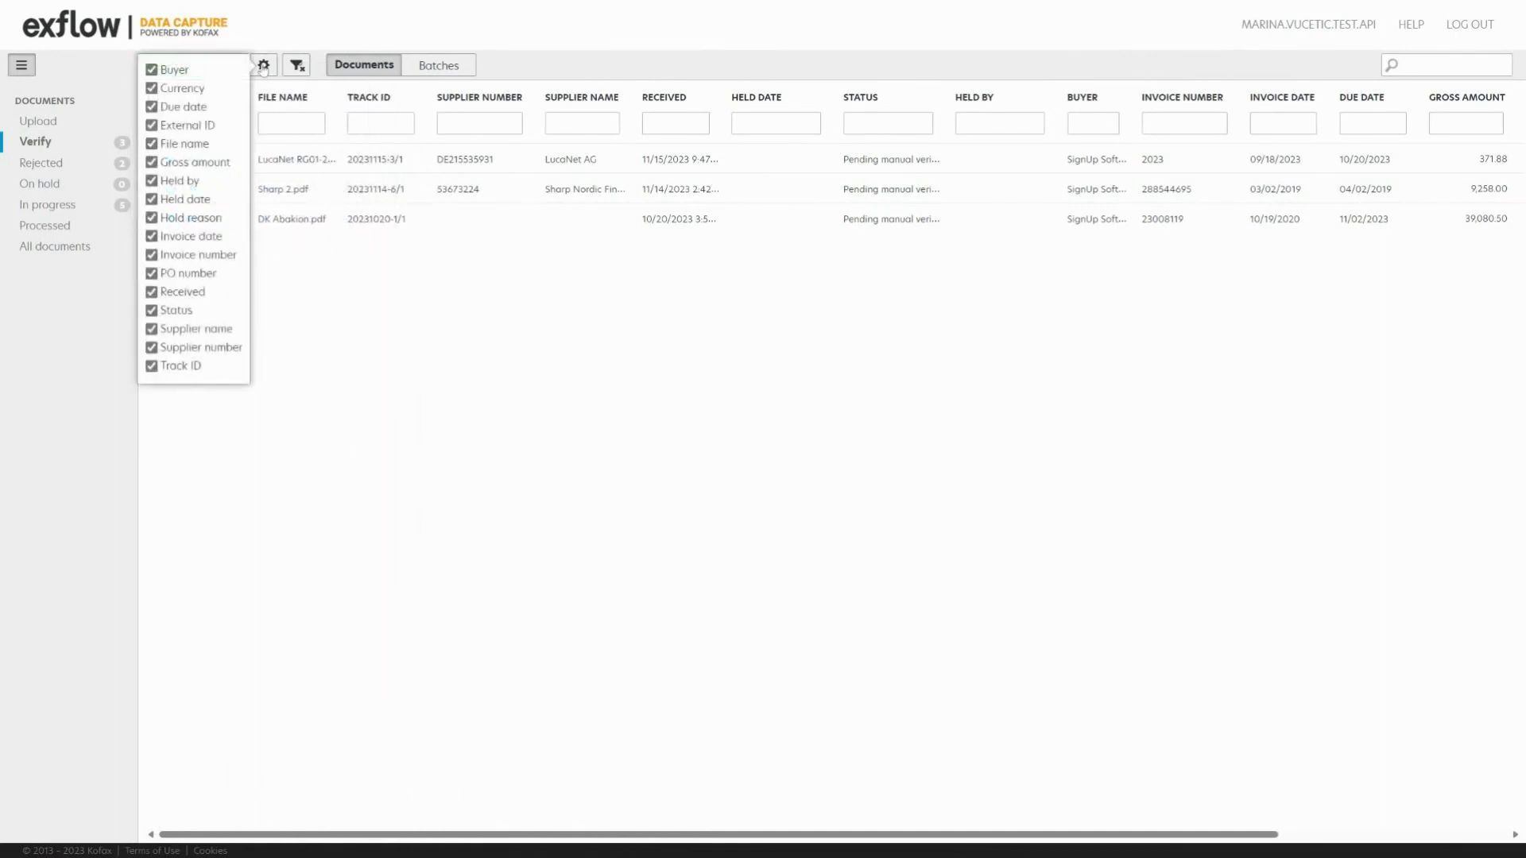
pyautogui.click(263, 66)
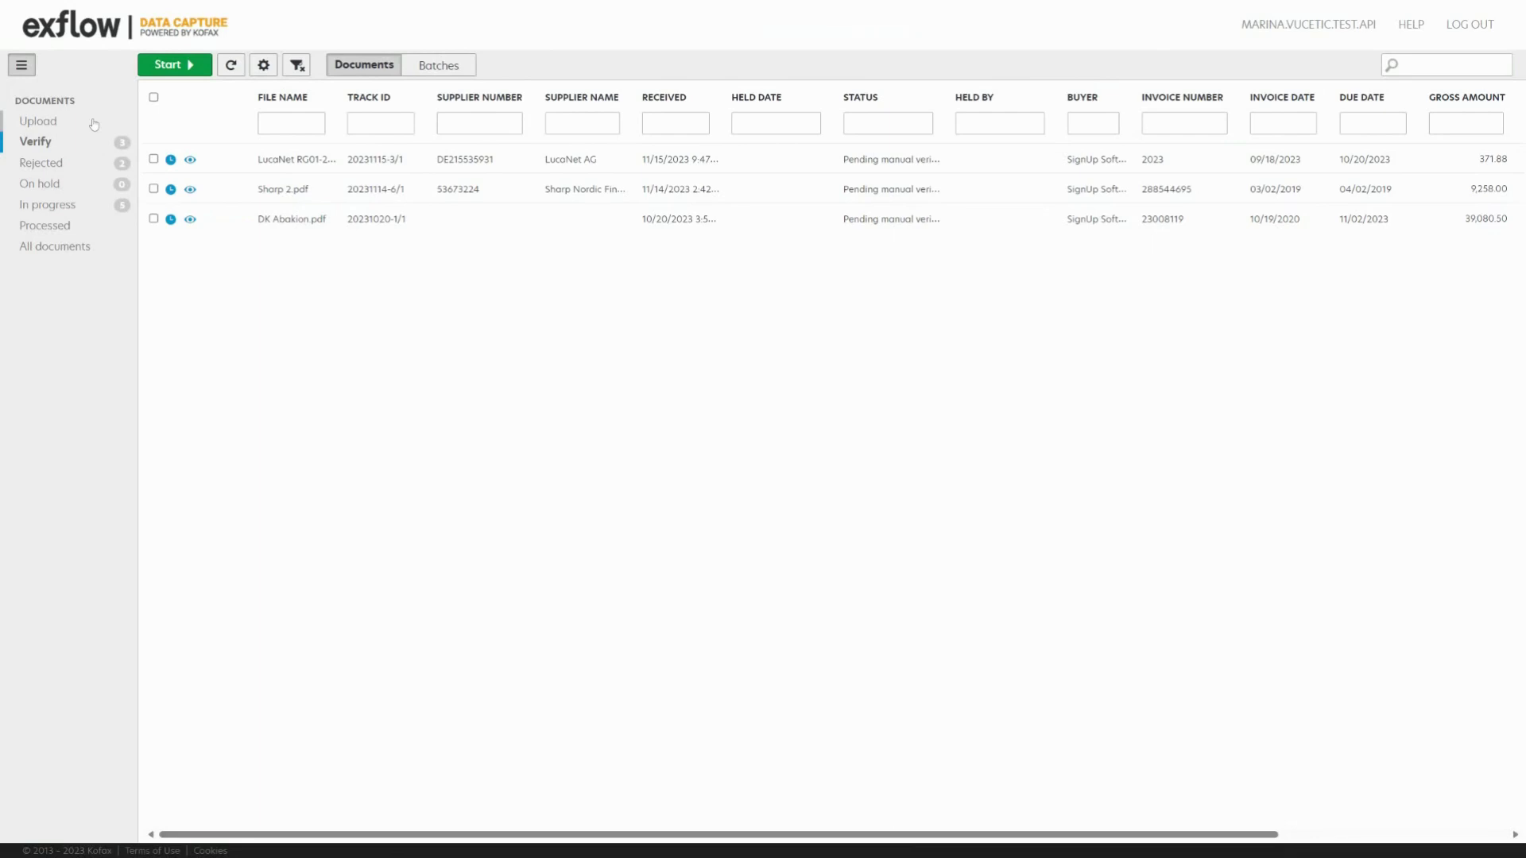
pyautogui.click(49, 125)
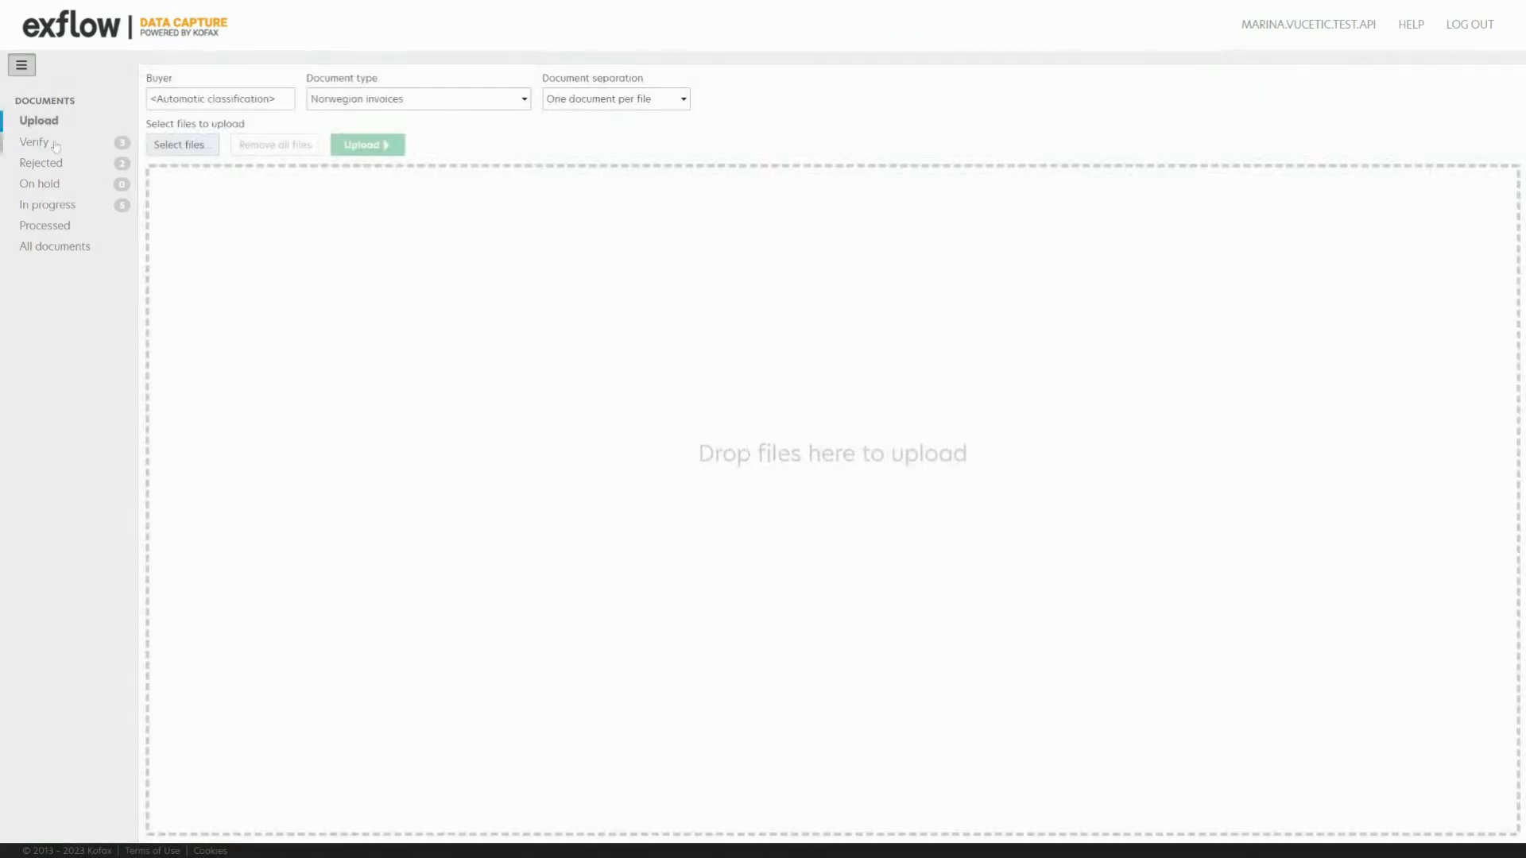
pyautogui.click(43, 146)
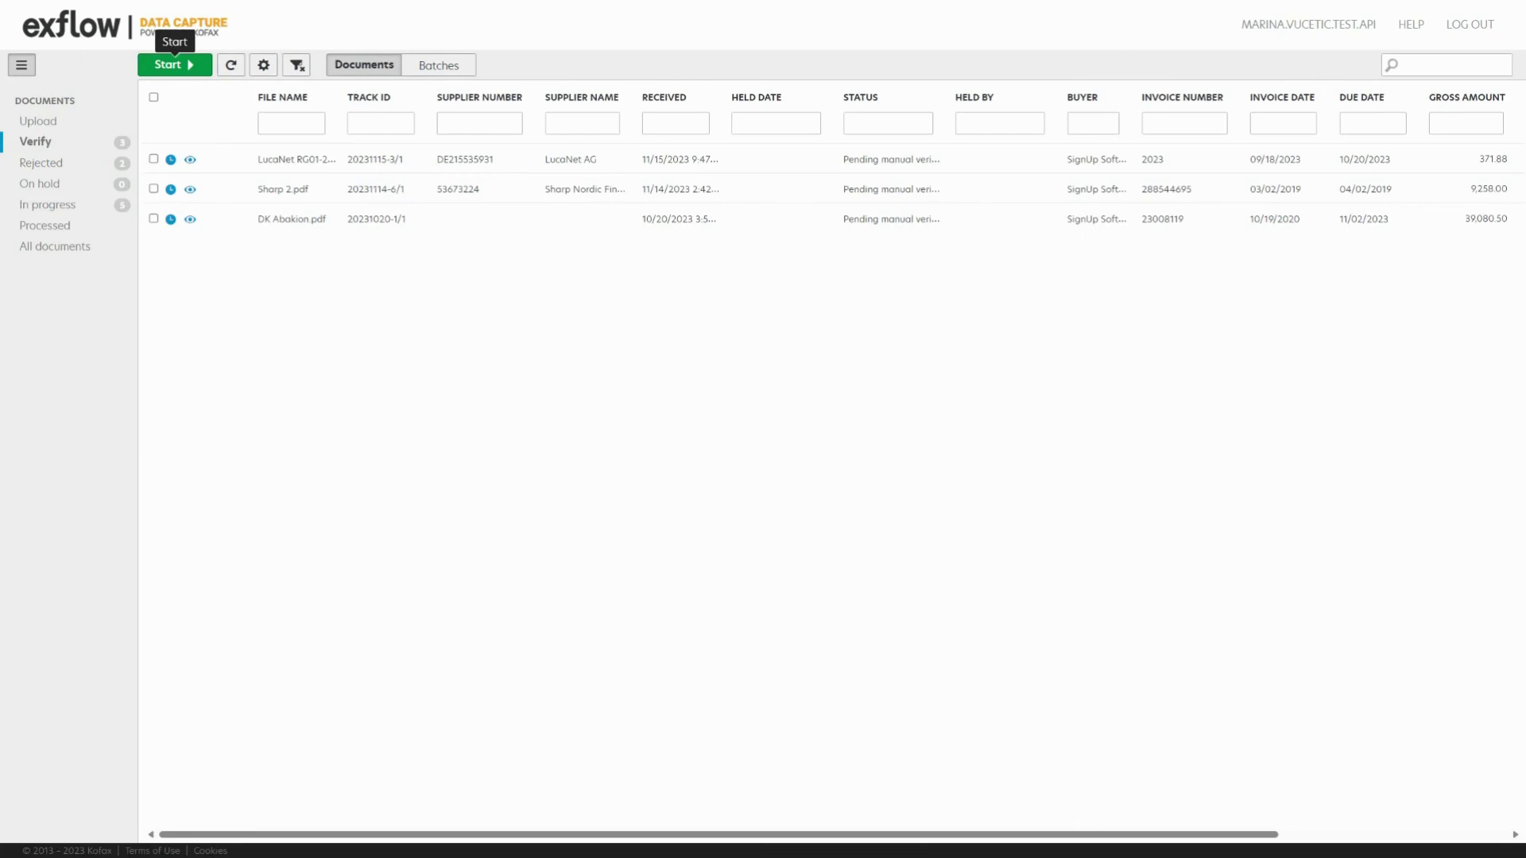
# Start verifying the LucaNet invoice and capture its Fakturanummer from the RG01-2306705 heading on the document image
pyautogui.click(170, 64)
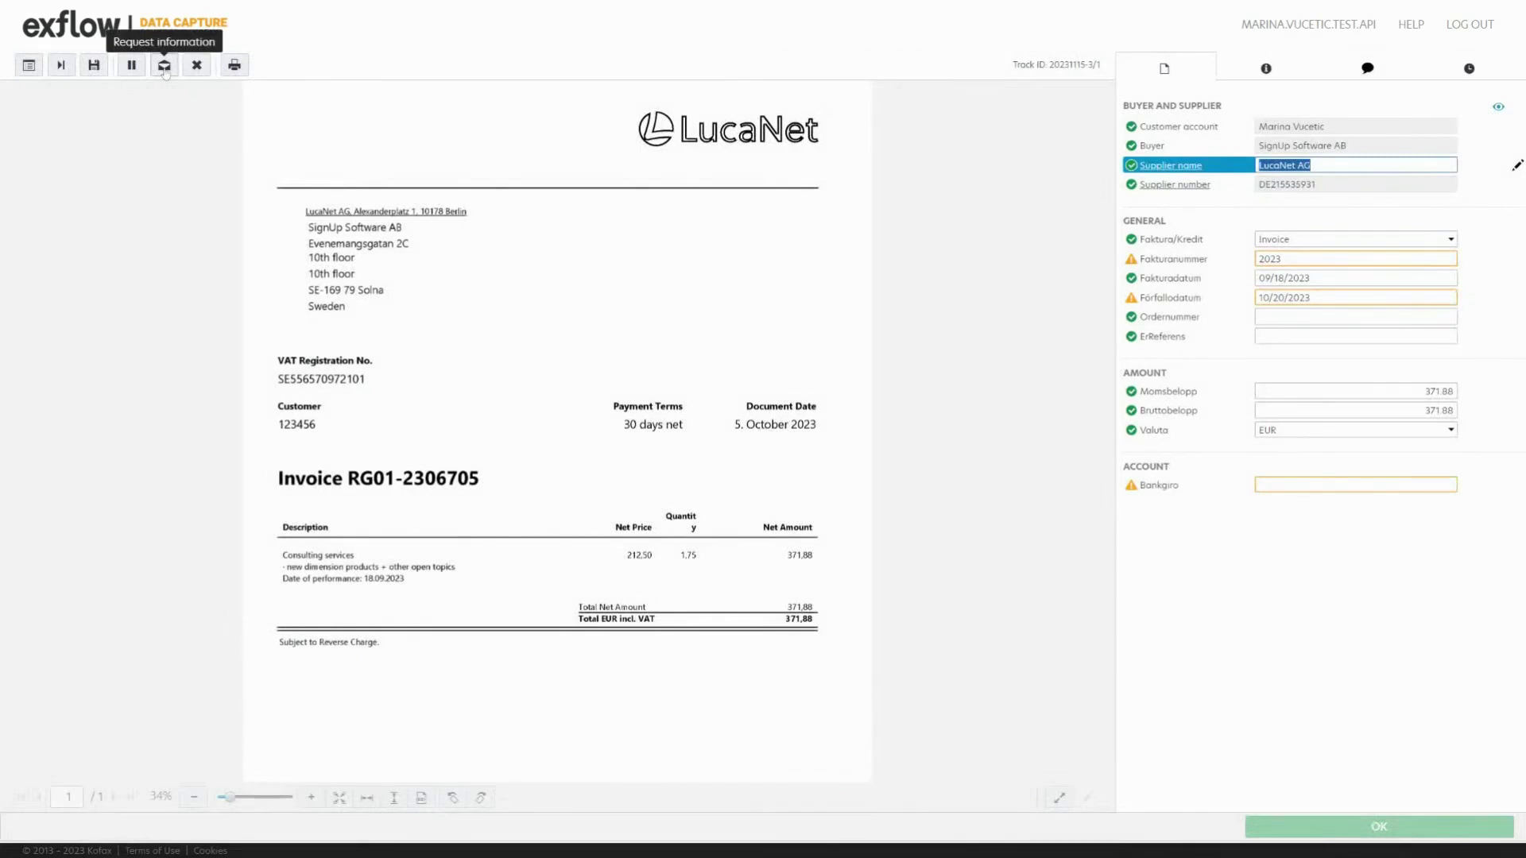
pyautogui.press('Tab')
pyautogui.press('Tab')
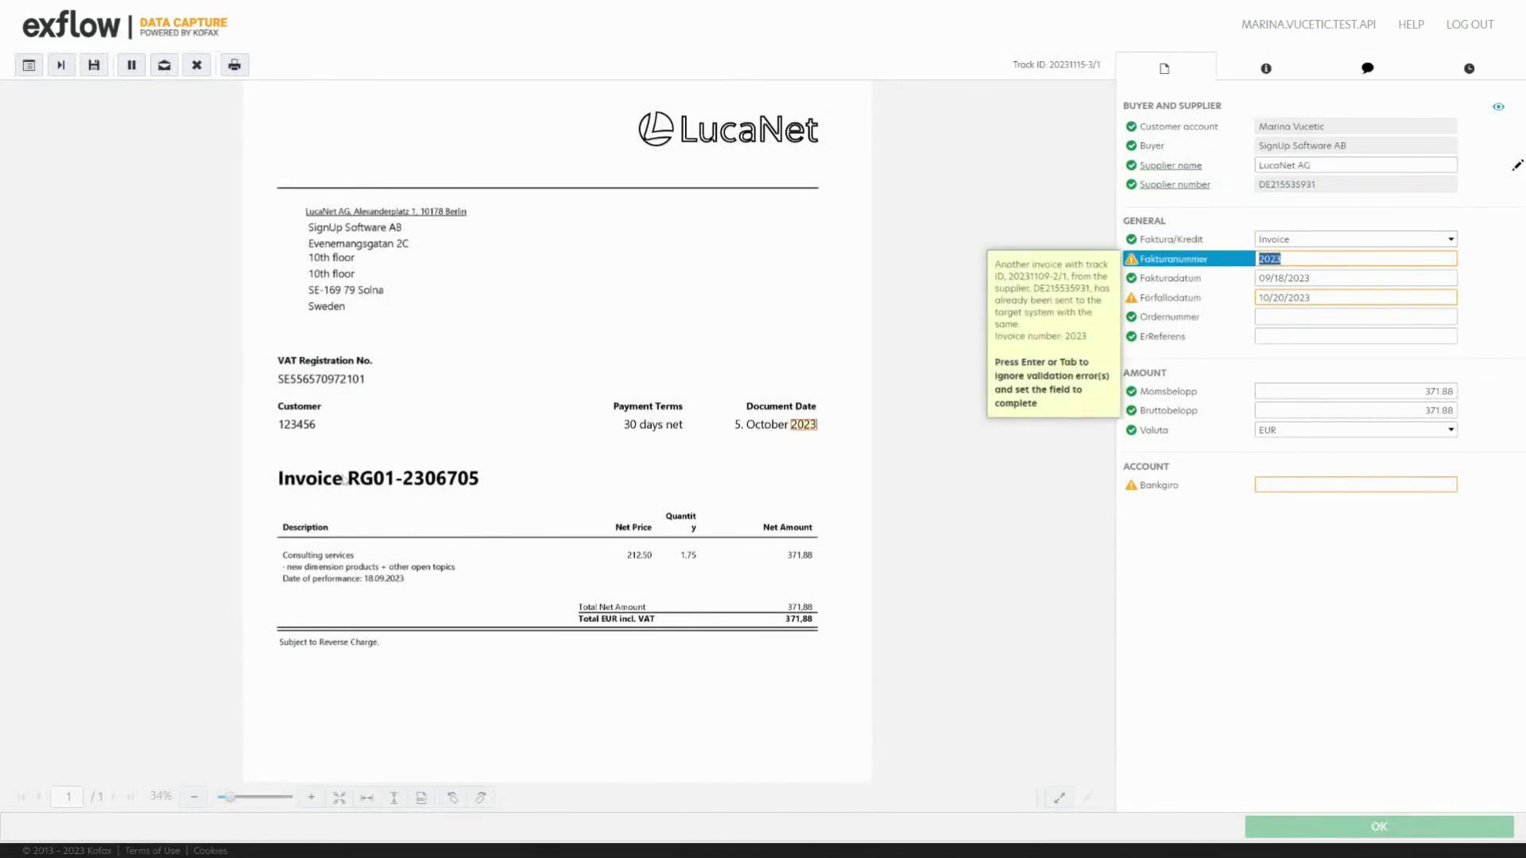
pyautogui.click(357, 480)
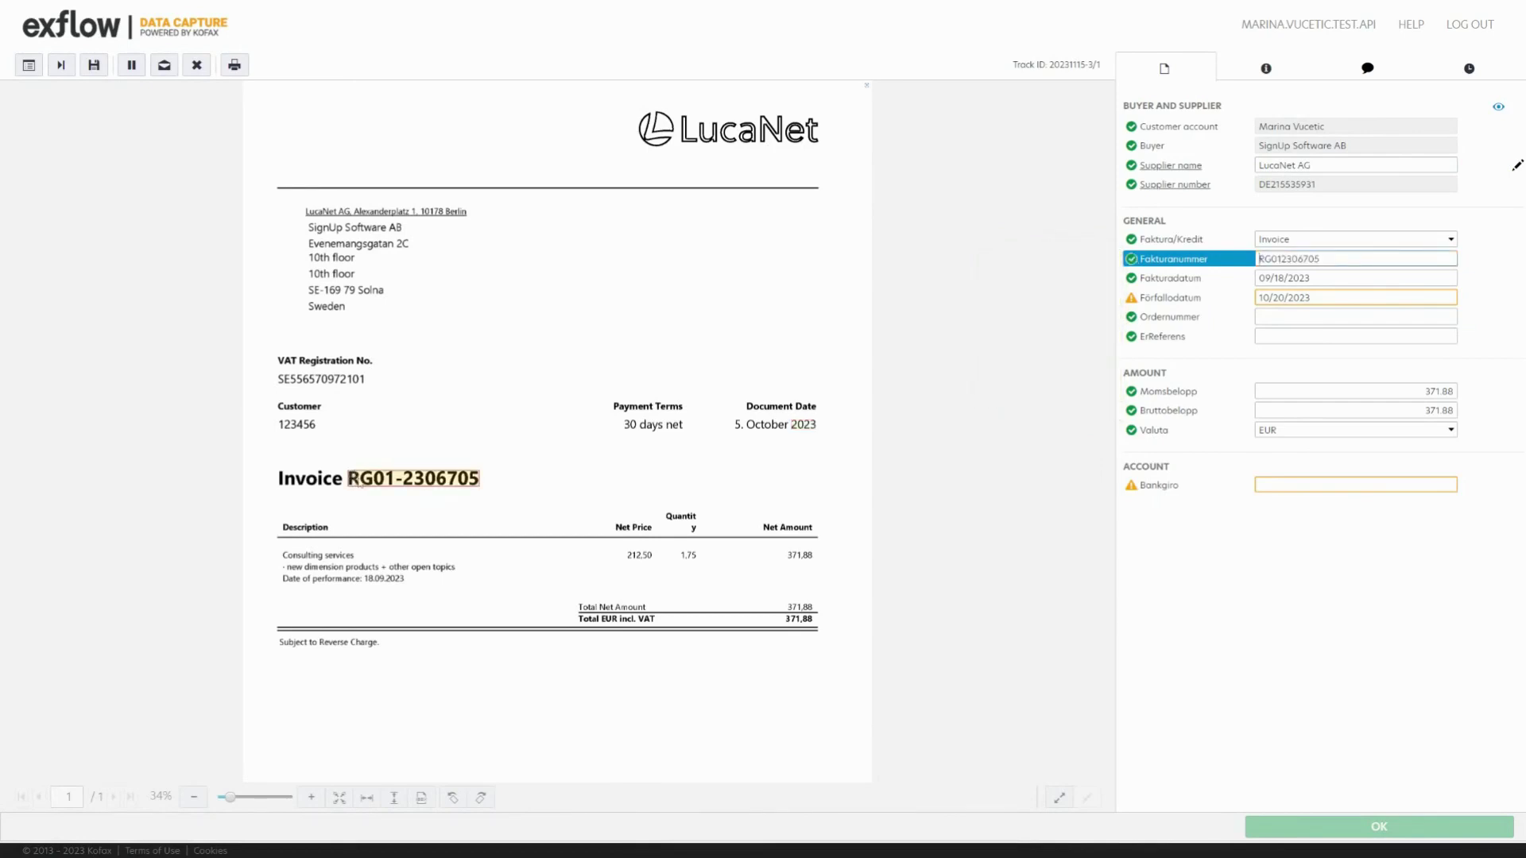
# Accept the remaining fields, including Förfallodatum and an empty Bankgiro, submit the LucaNet invoice and leave document verification
pyautogui.press('Tab')
pyautogui.press('Tab')
pyautogui.press('Tab')
pyautogui.press('Tab')
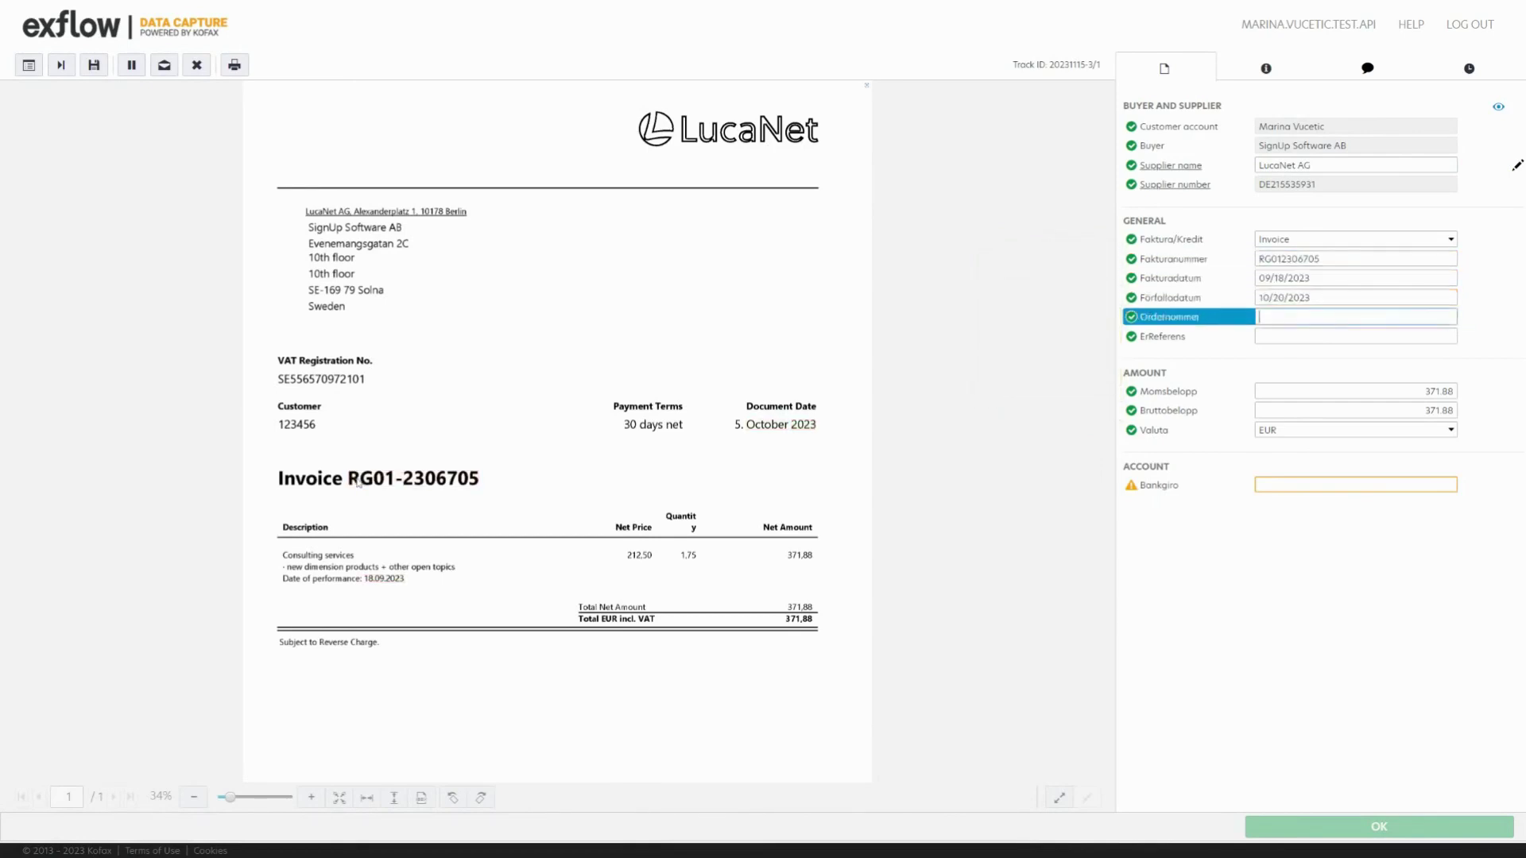
pyautogui.press('Tab')
pyautogui.press('Tab')
pyautogui.press('Tab')
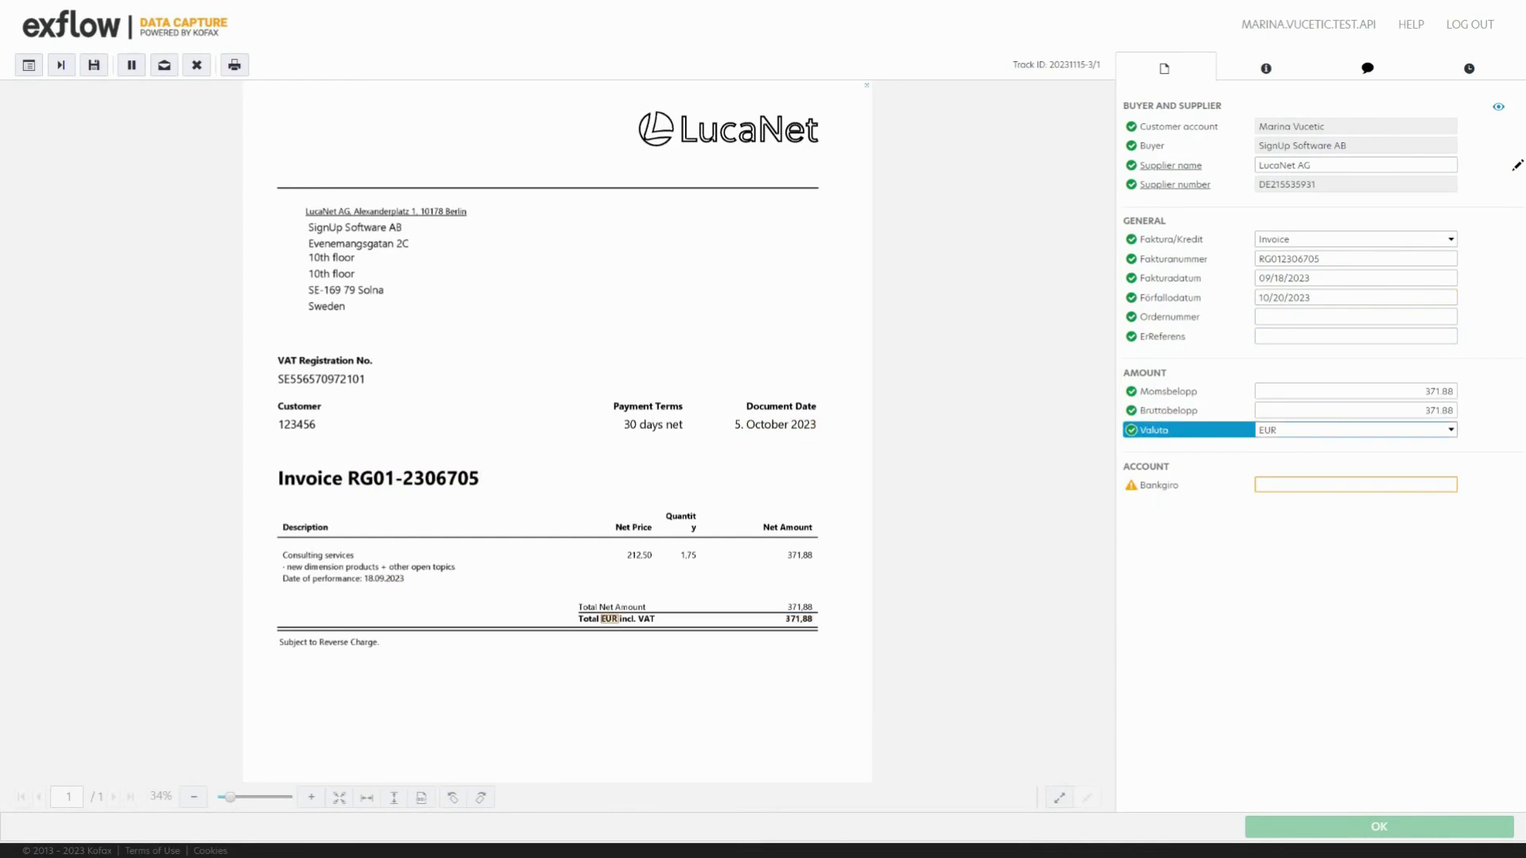
pyautogui.press('Tab')
pyautogui.press('Tab')
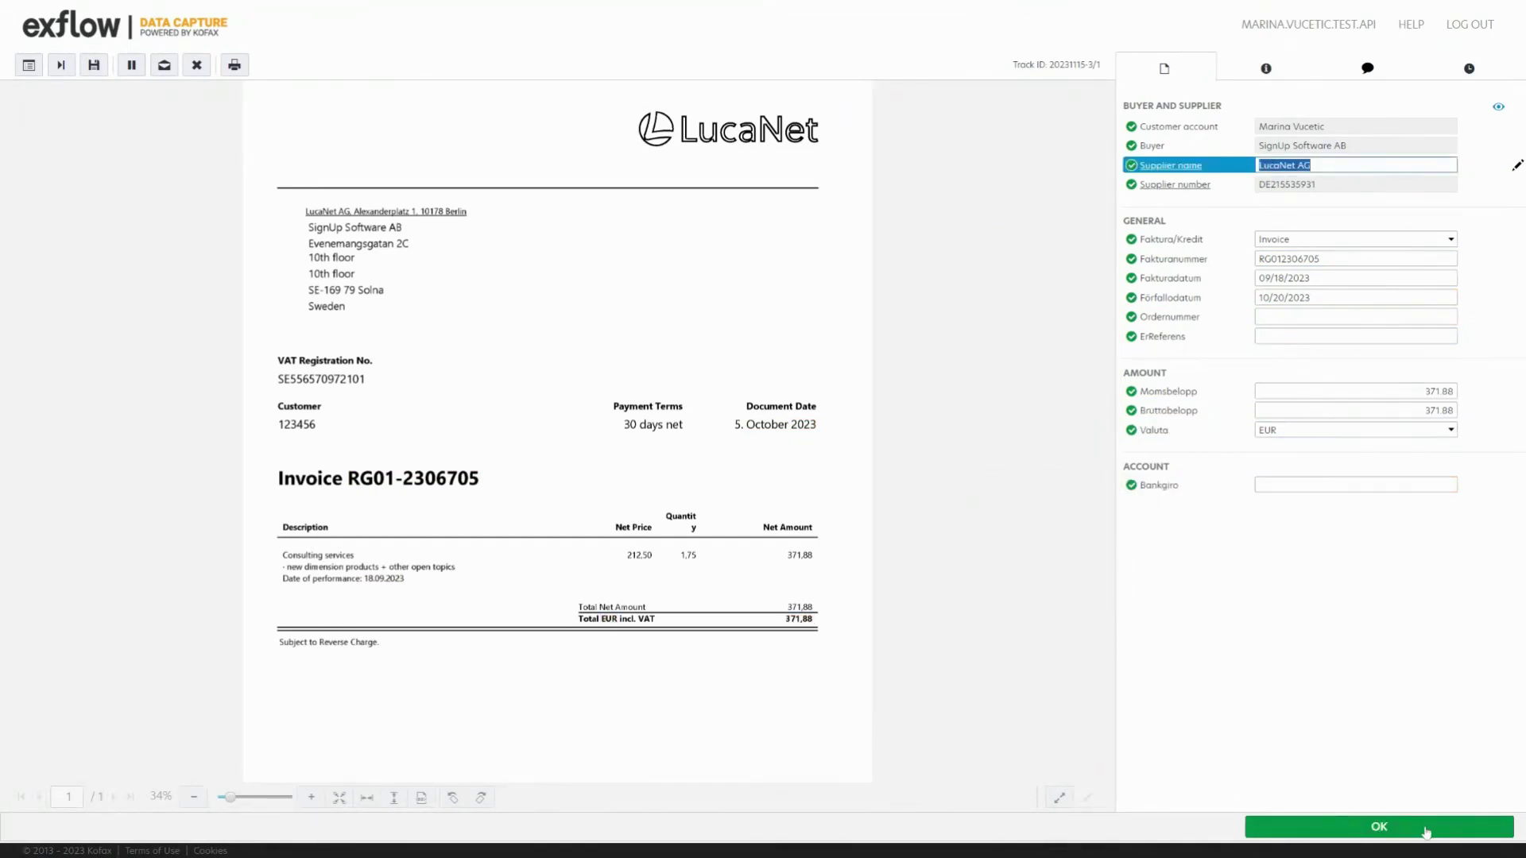
pyautogui.click(1380, 829)
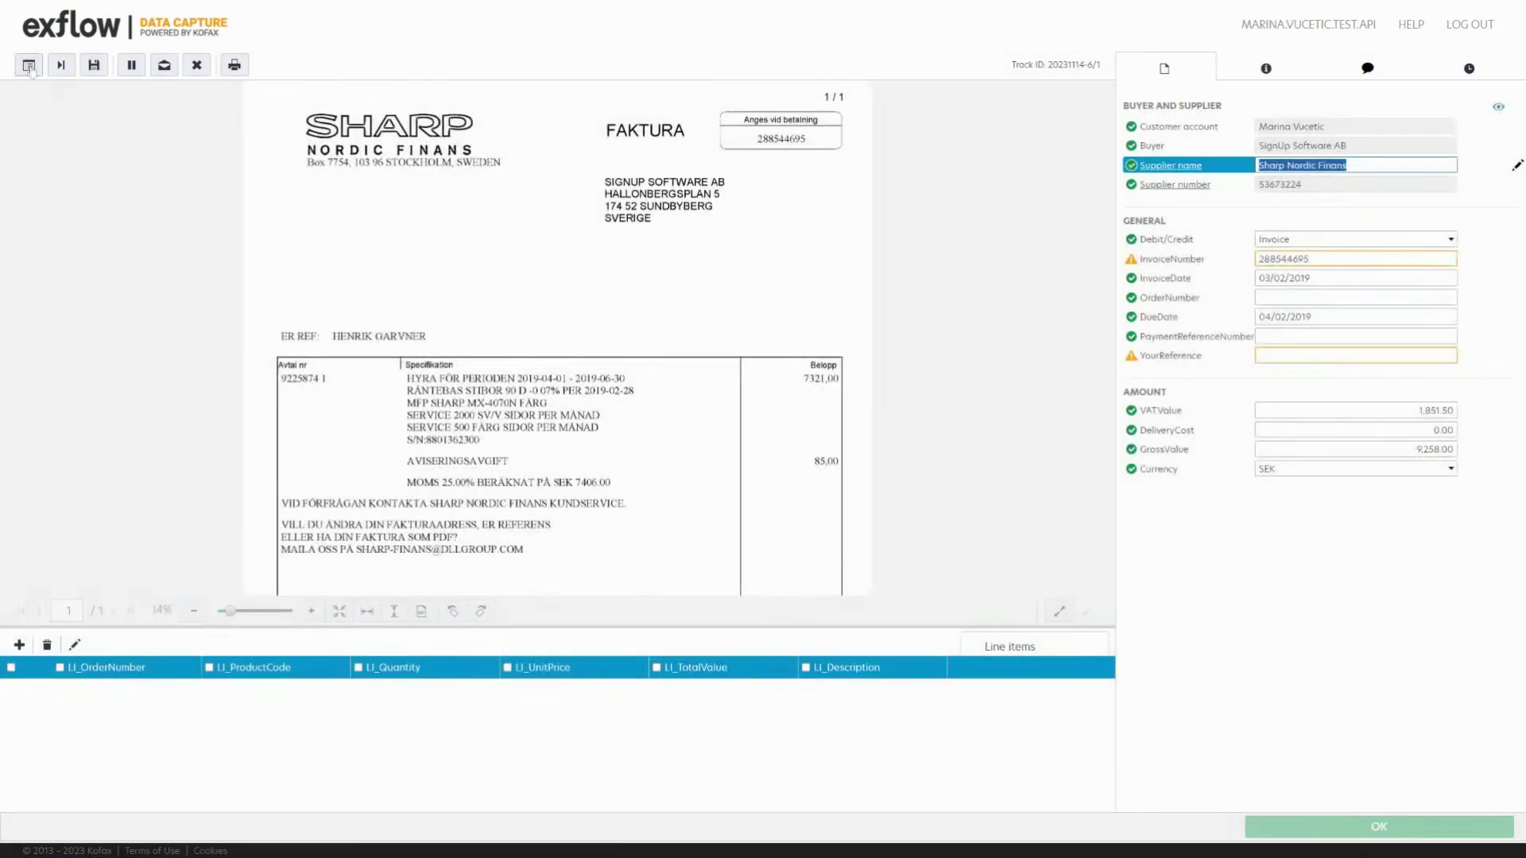
pyautogui.click(28, 66)
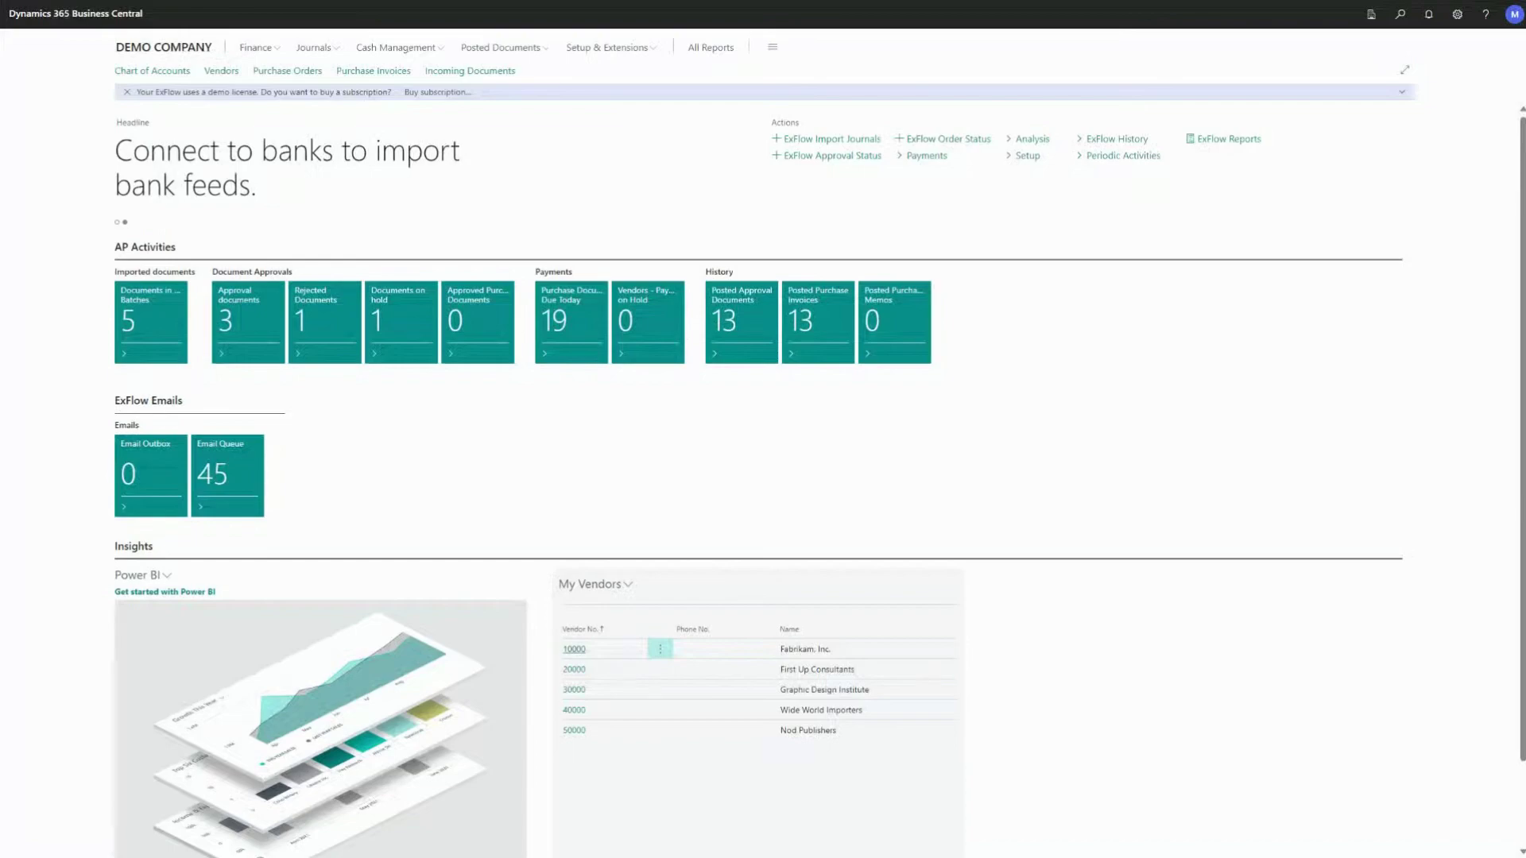
# Switch to Dynamics 365 Business Central and open the DEFAULT journal from ExFlow Import Journals
pyautogui.click(805, 143)
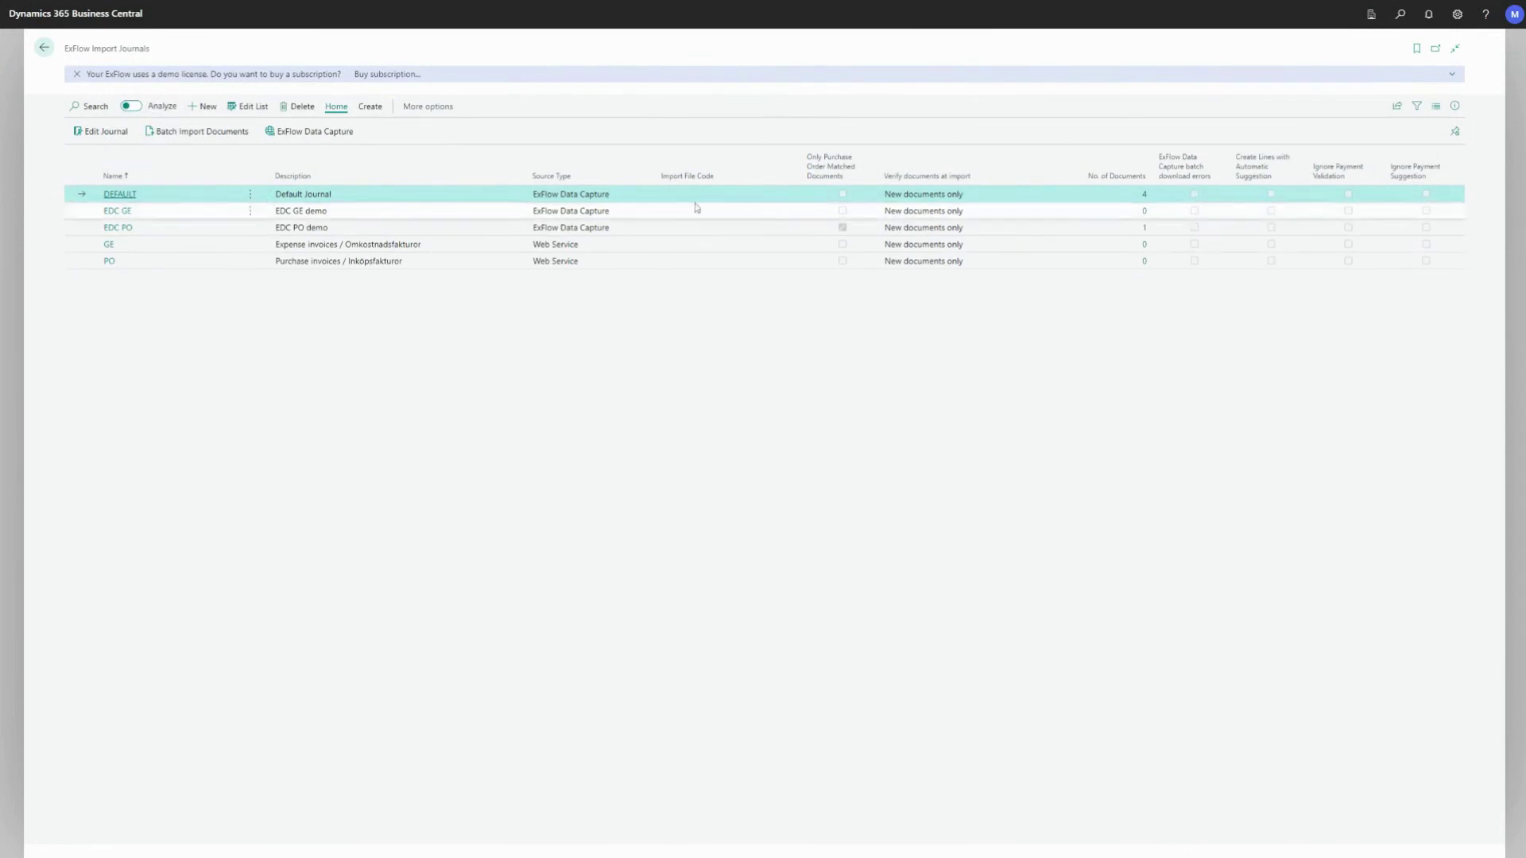
pyautogui.click(802, 225)
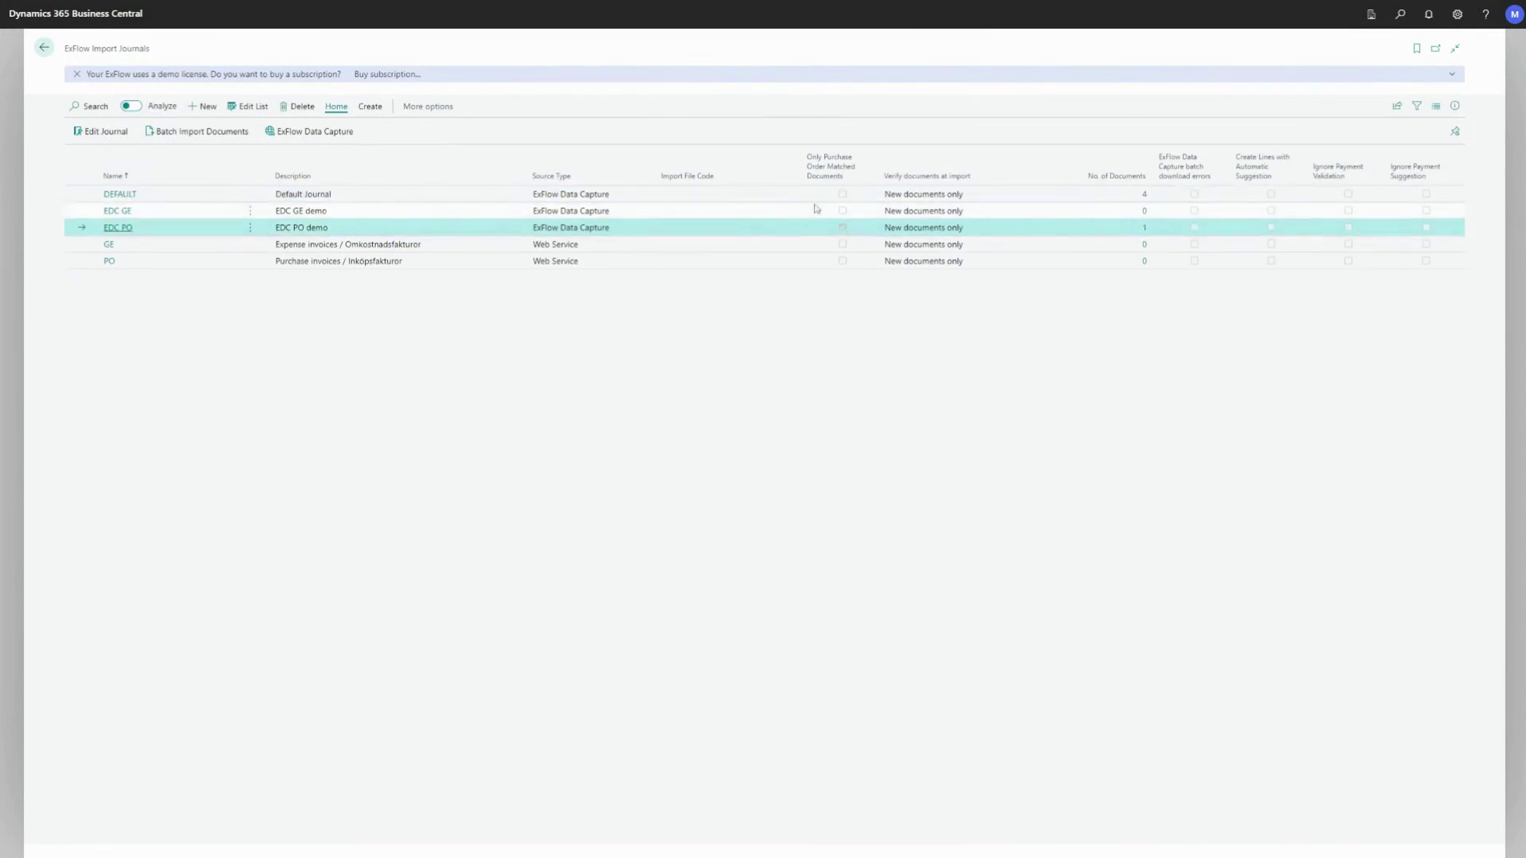
pyautogui.click(812, 198)
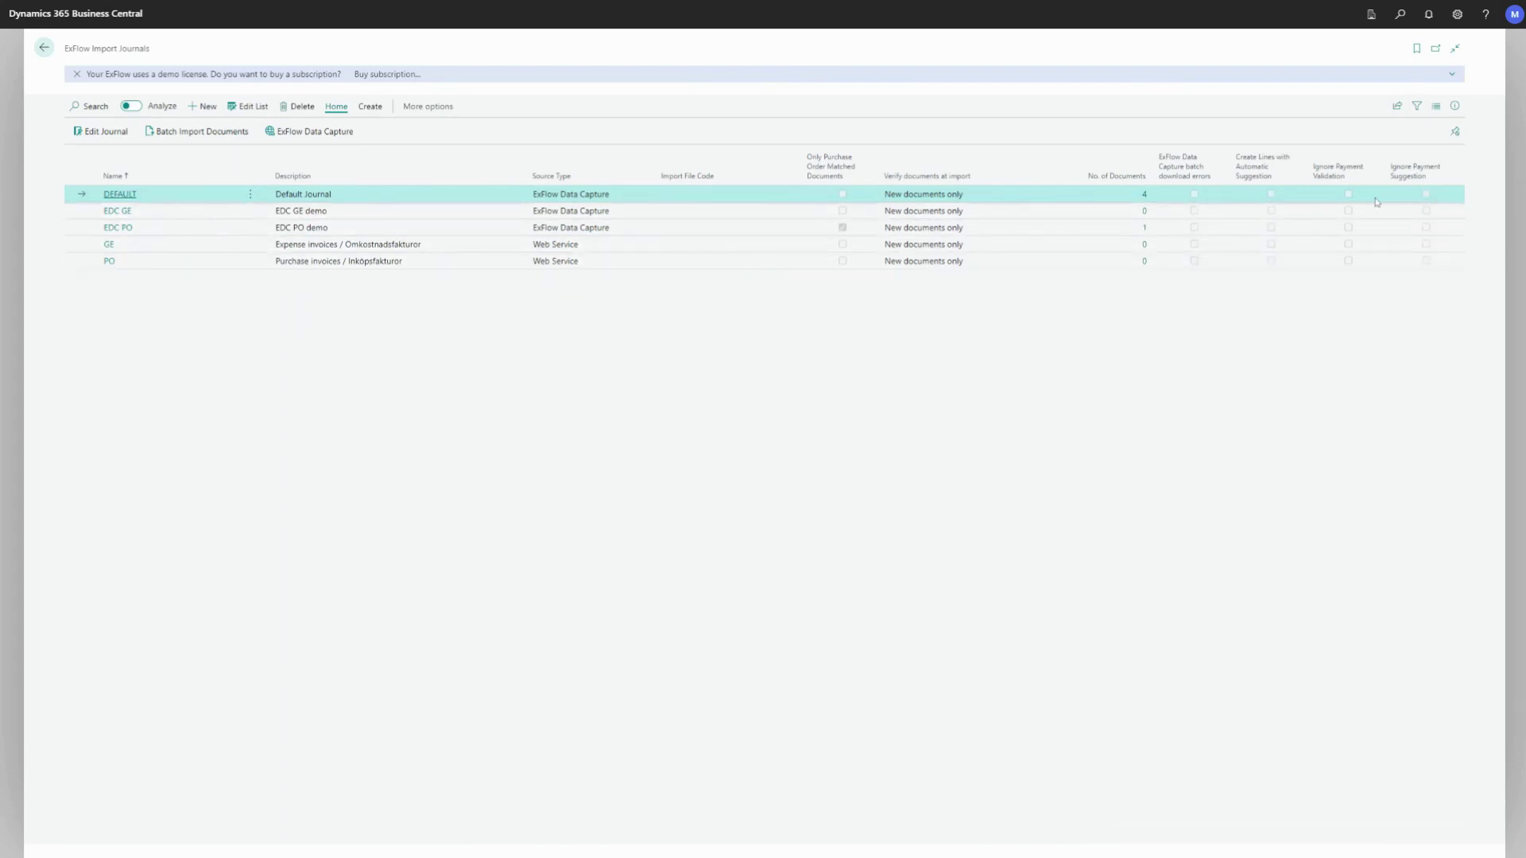
pyautogui.click(126, 195)
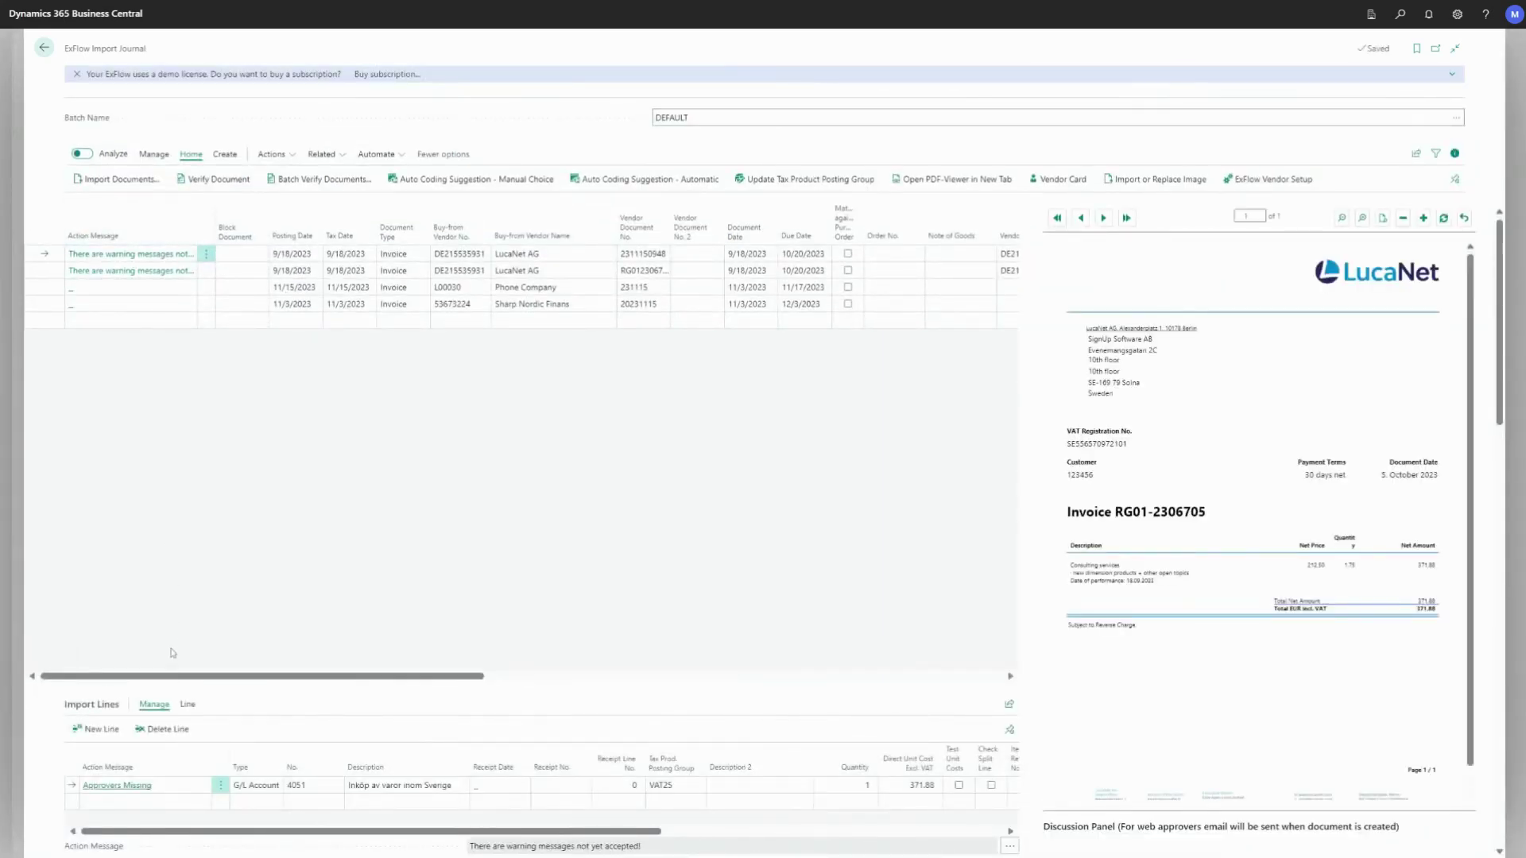
# Examine the import journal's coding and amount columns, its import lines, and the related and available actions
pyautogui.moveTo(169, 683); pyautogui.dragTo(502, 717)
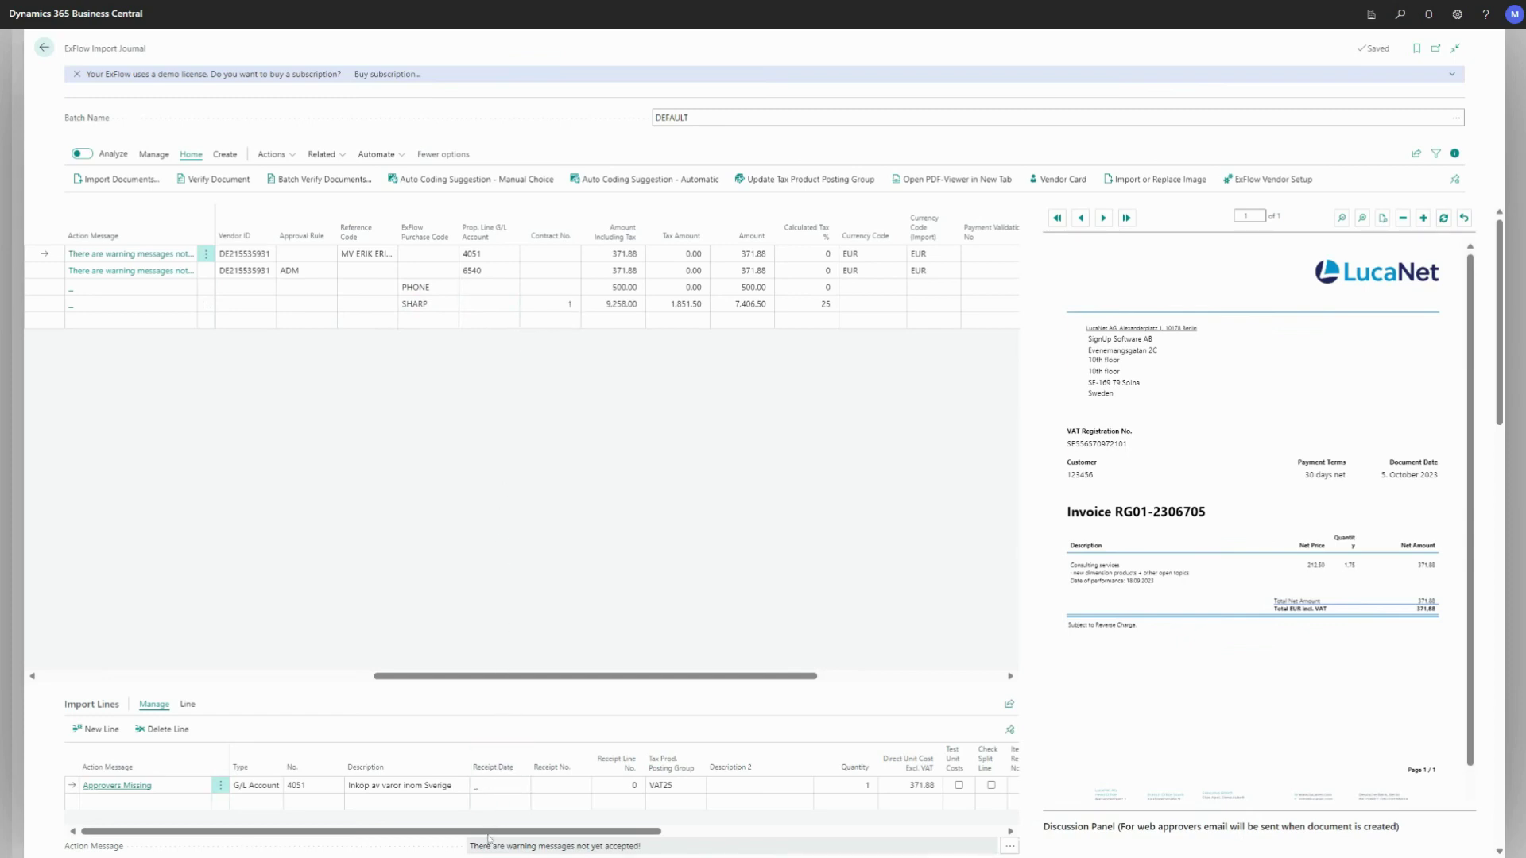
pyautogui.moveTo(488, 837); pyautogui.dragTo(389, 804)
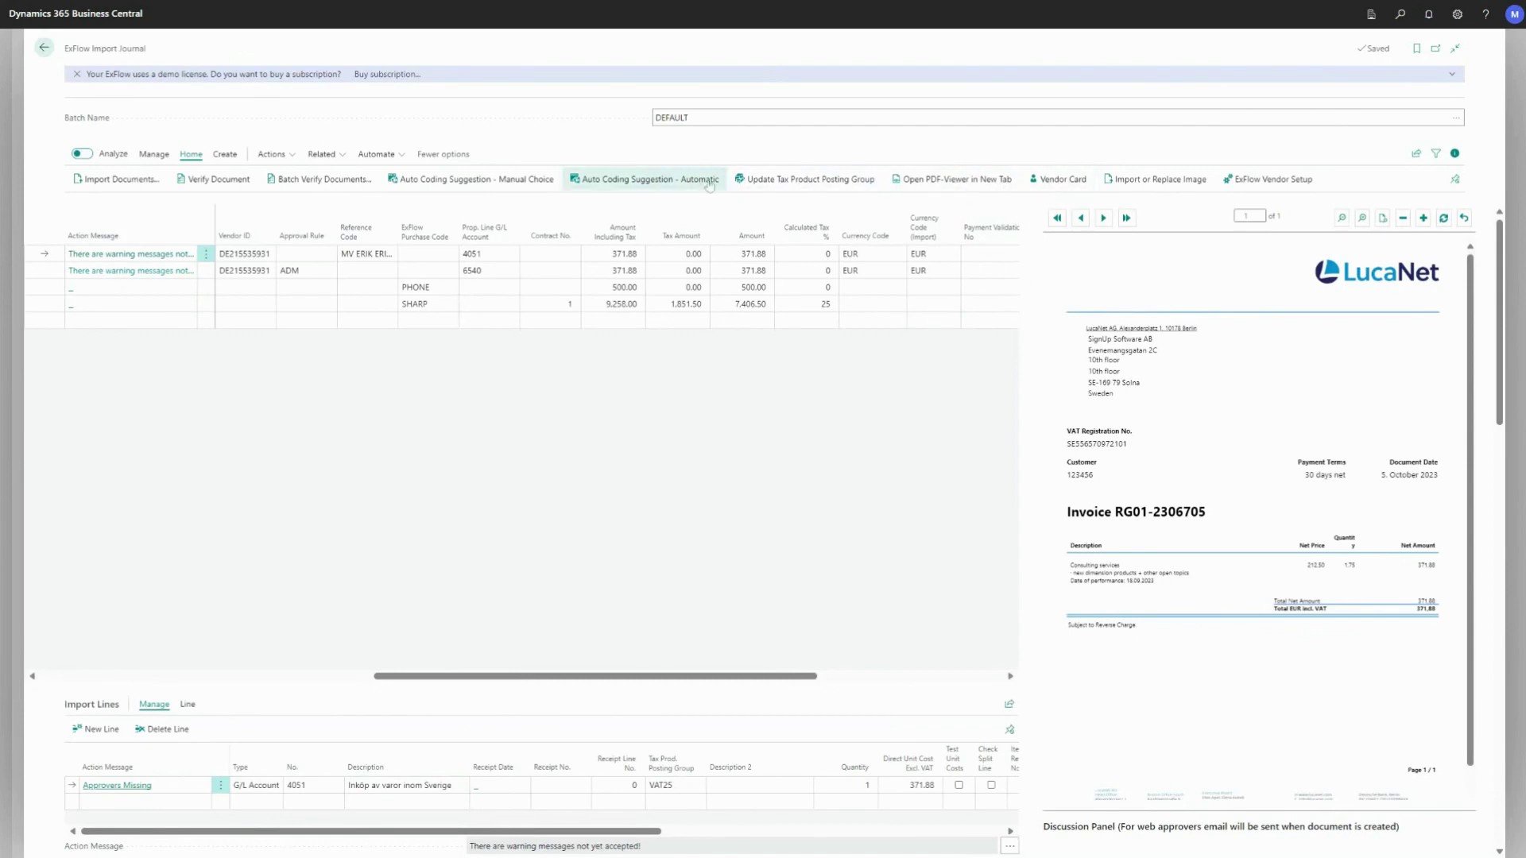
pyautogui.click(339, 158)
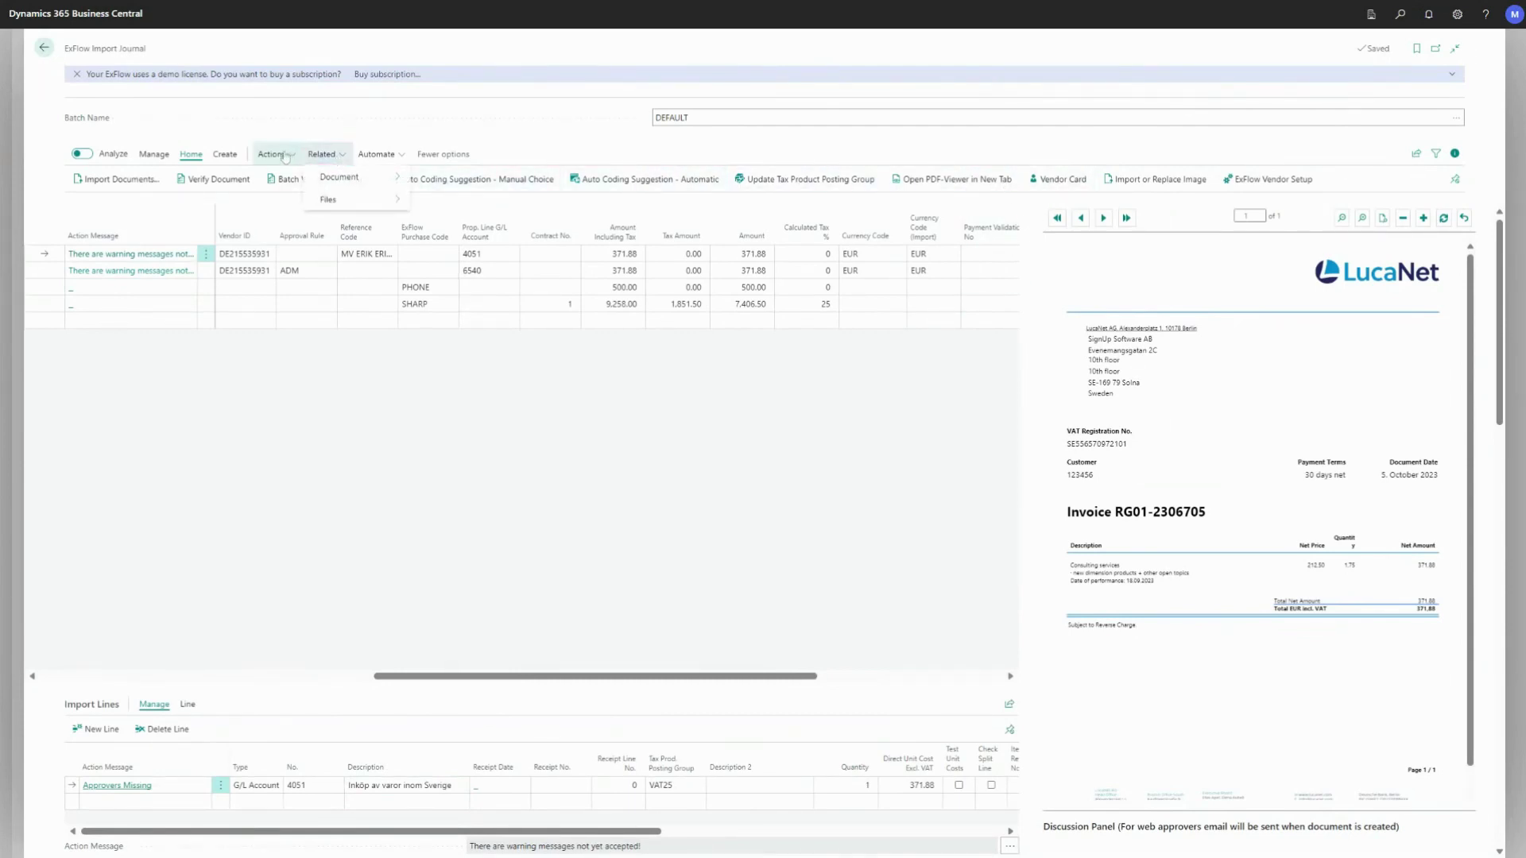
pyautogui.click(286, 157)
pyautogui.click(284, 156)
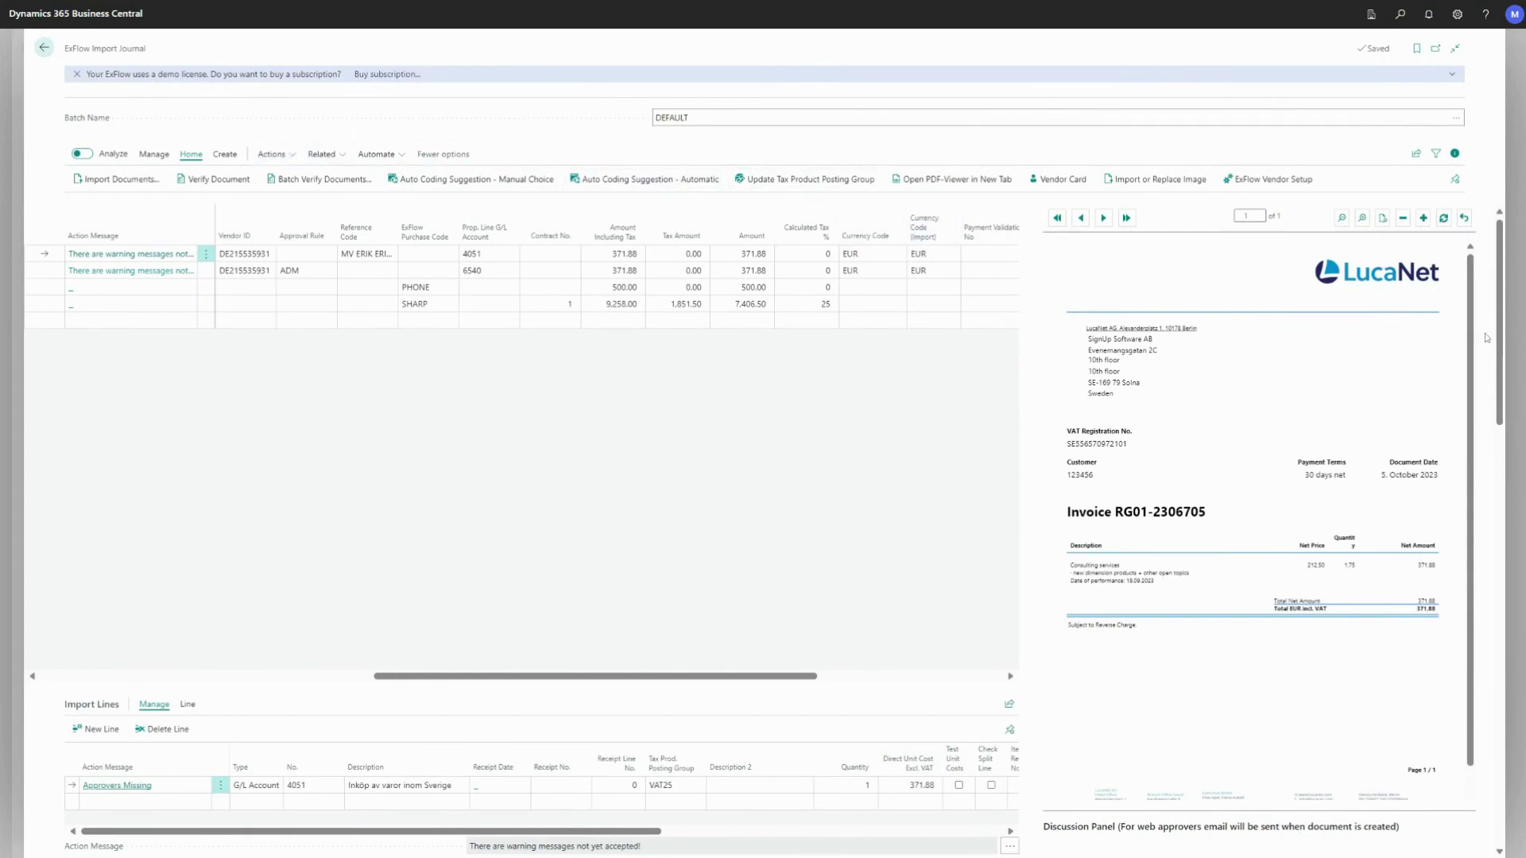
# Examine the LucaNet invoice's discussion panel, incoming files, approval proposal, document details, warning messages and vendor statistics
pyautogui.scroll(-2, 1486, 338)
pyautogui.scroll(-6, 1487, 338)
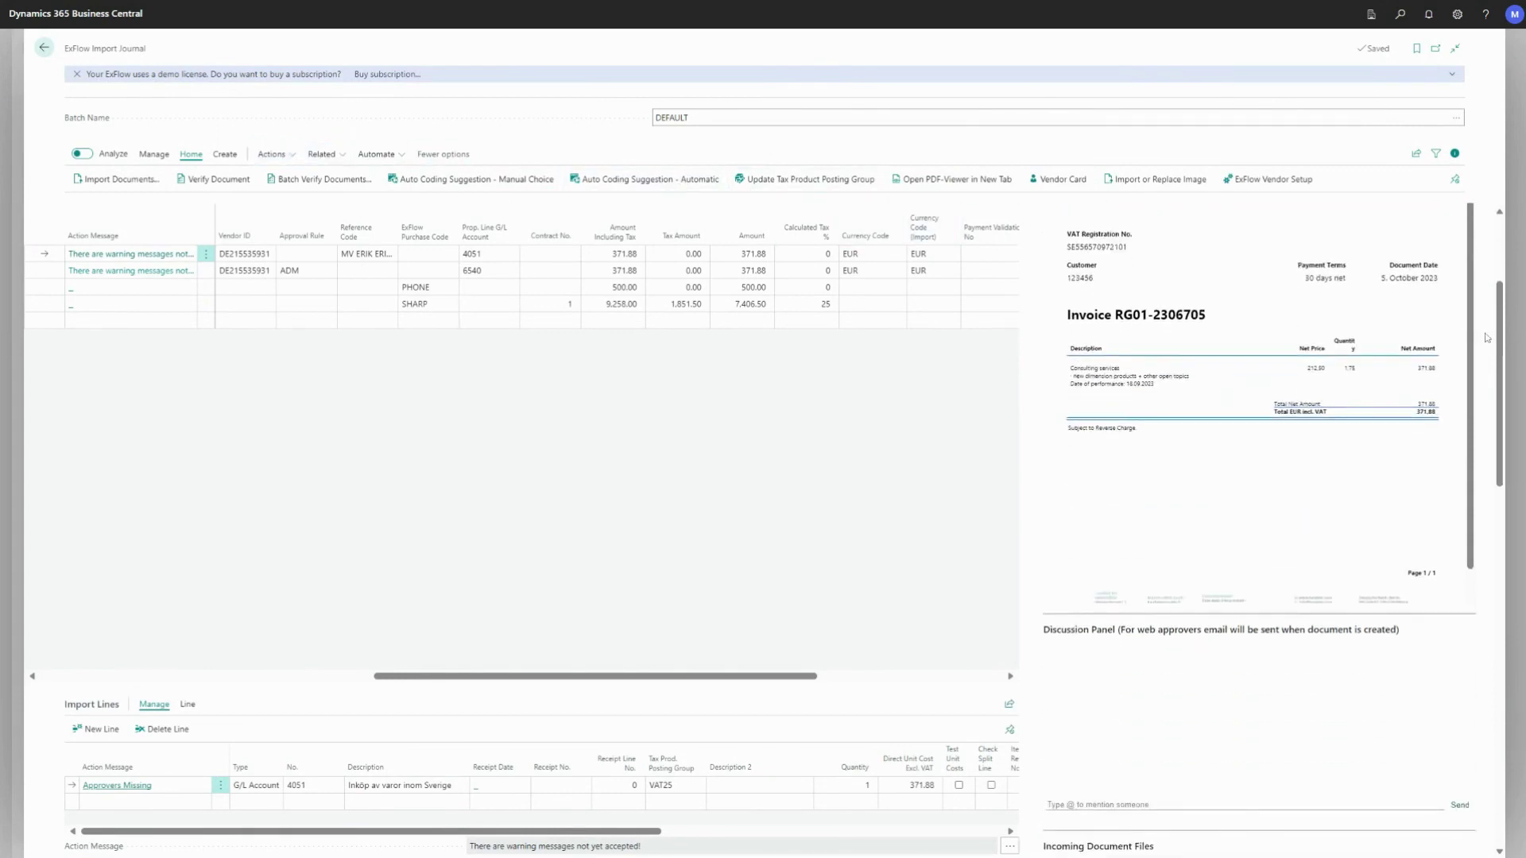
pyautogui.scroll(-7, 1487, 338)
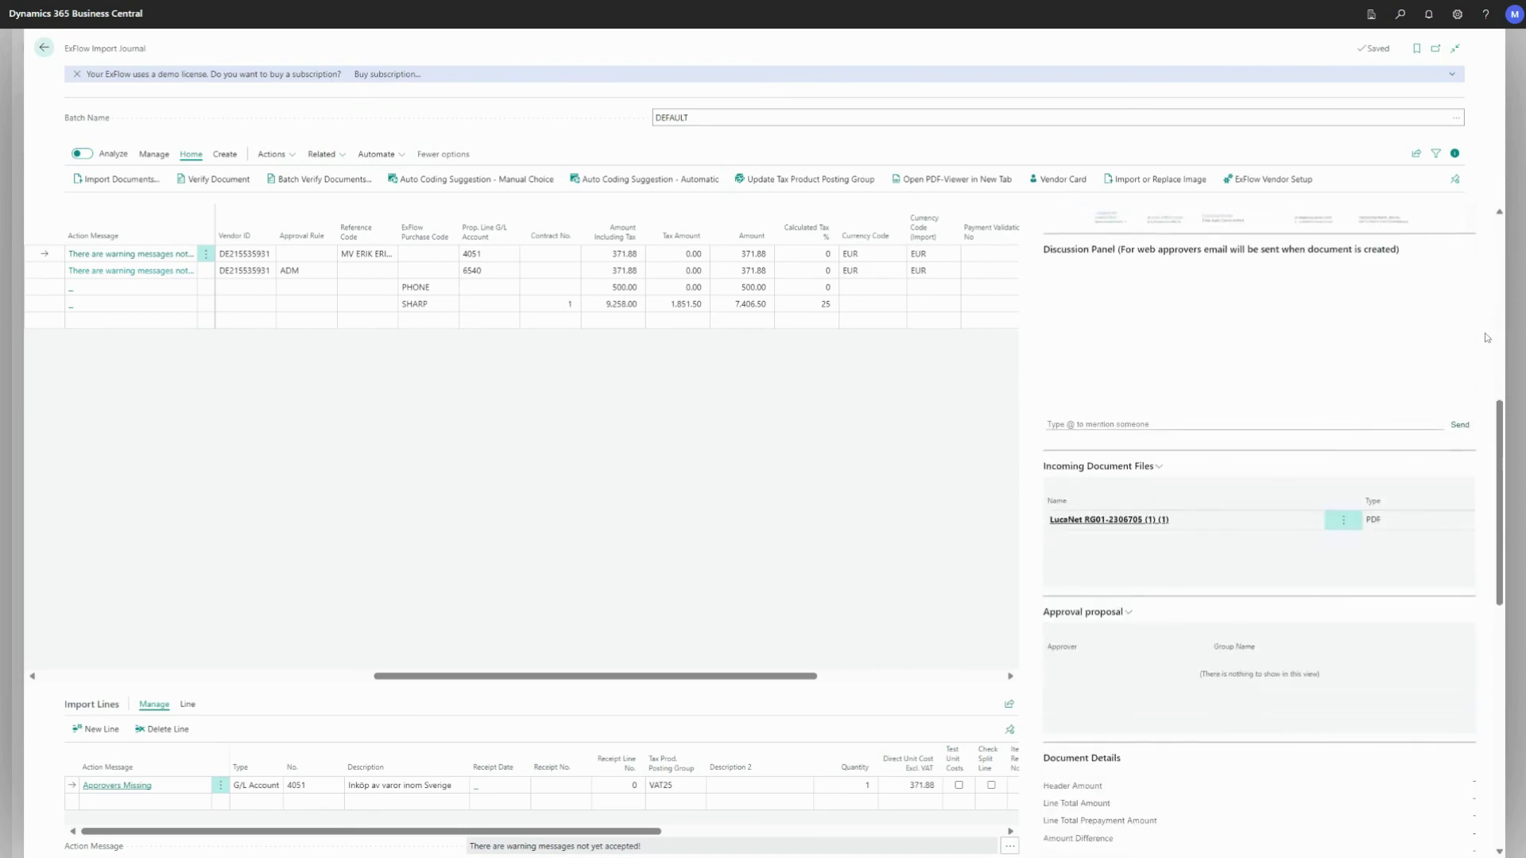
pyautogui.scroll(-6, 1487, 338)
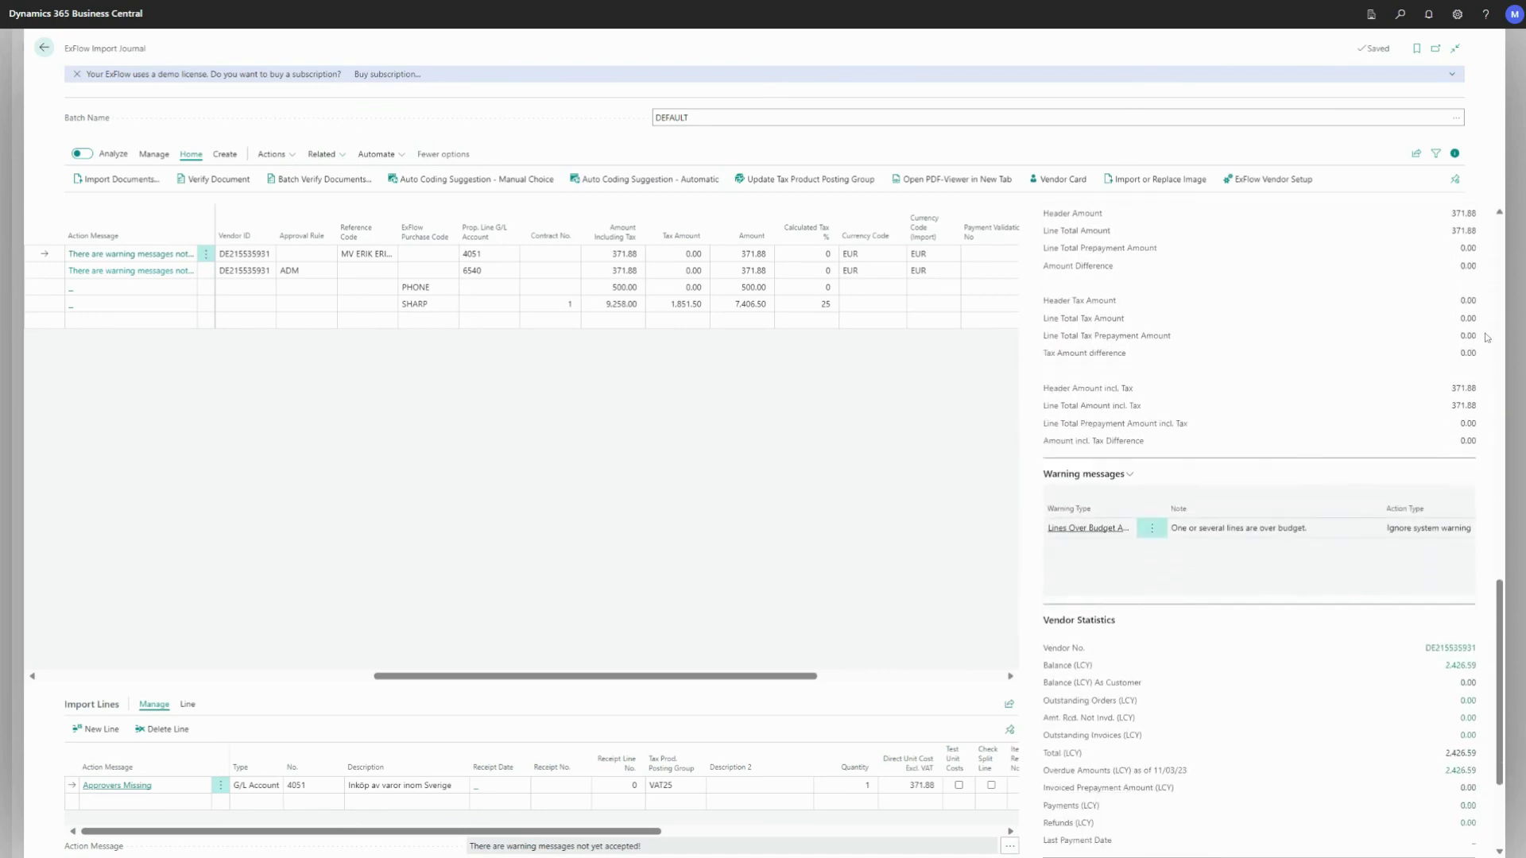
pyautogui.scroll(9, 1486, 338)
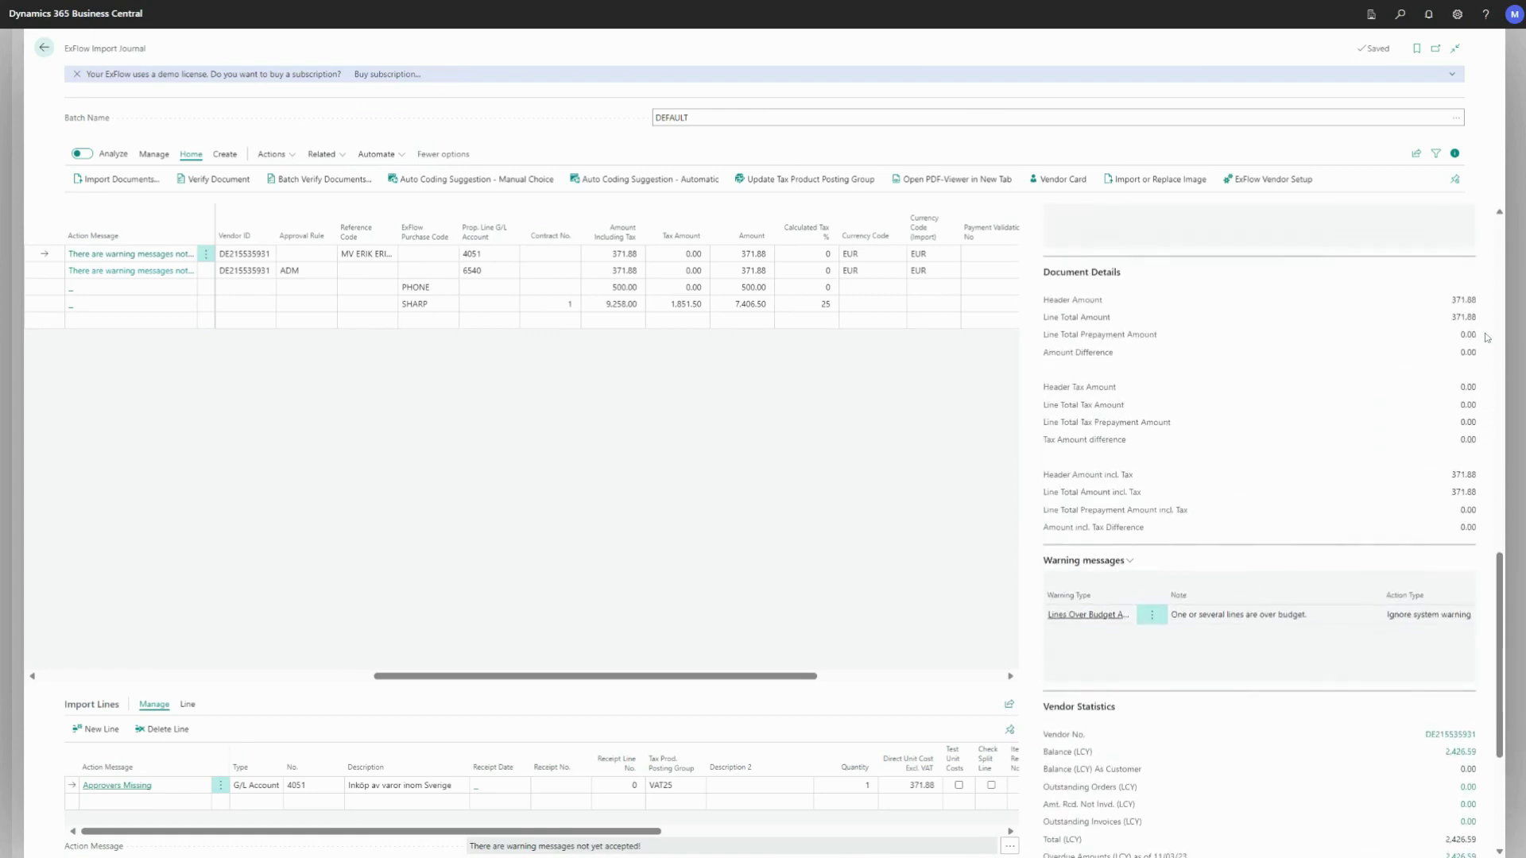
pyautogui.scroll(7, 1486, 338)
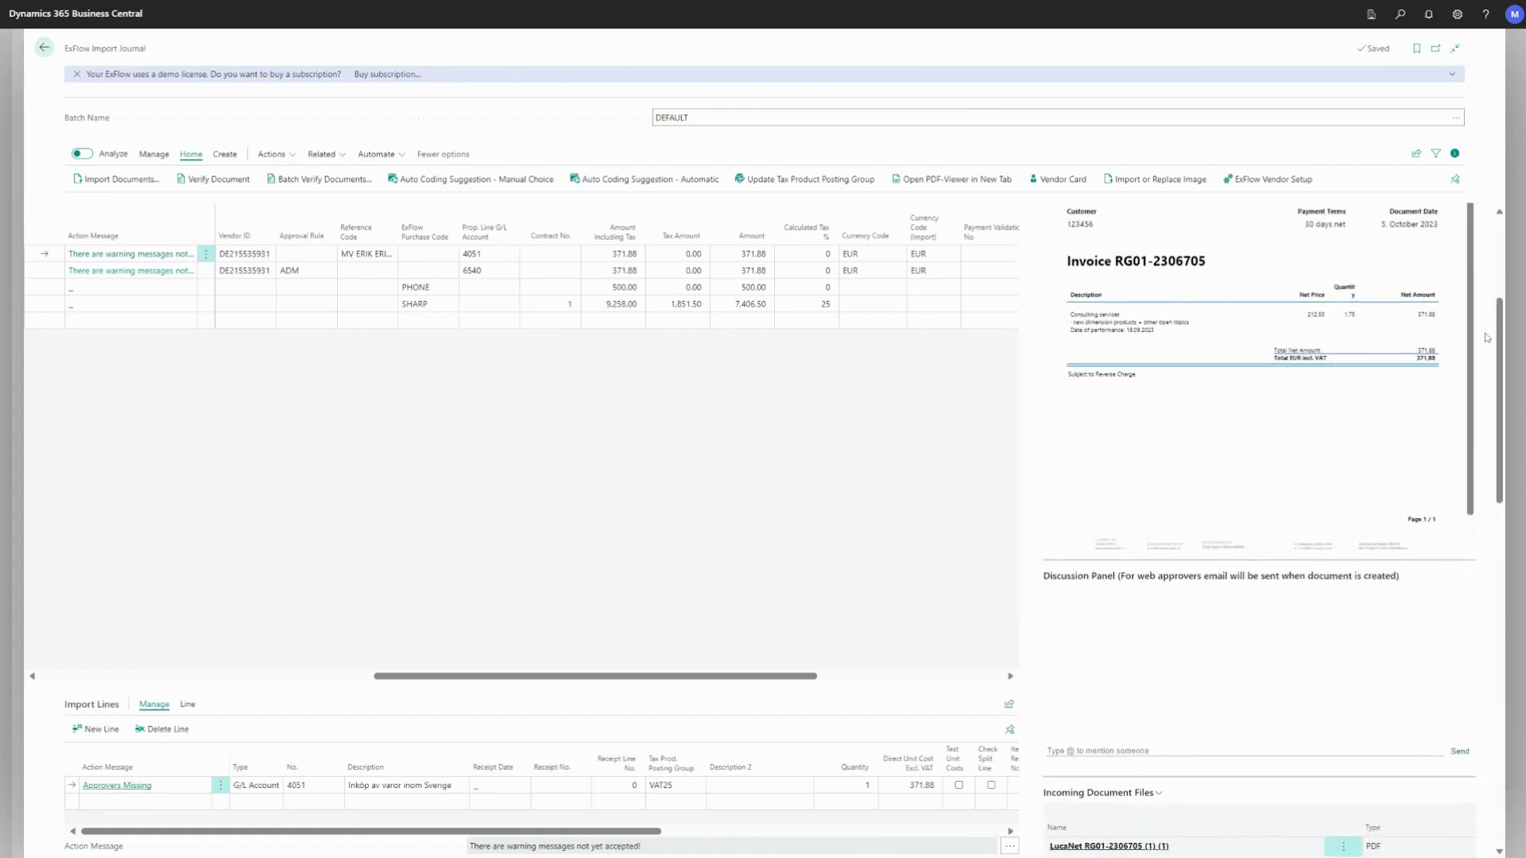
pyautogui.scroll(4, 1486, 338)
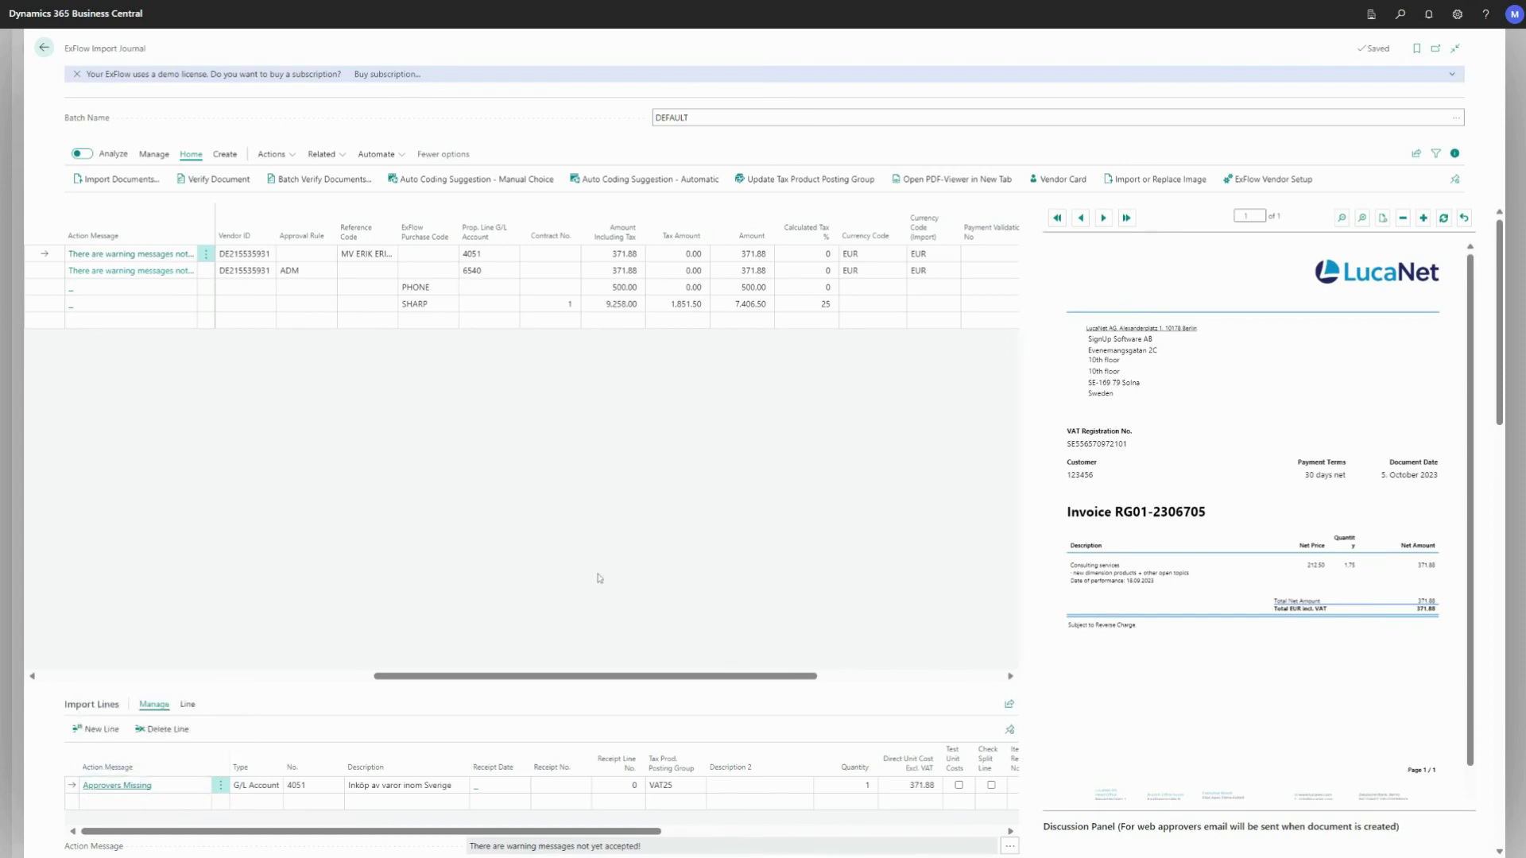
pyautogui.scroll(-15, 1479, 535)
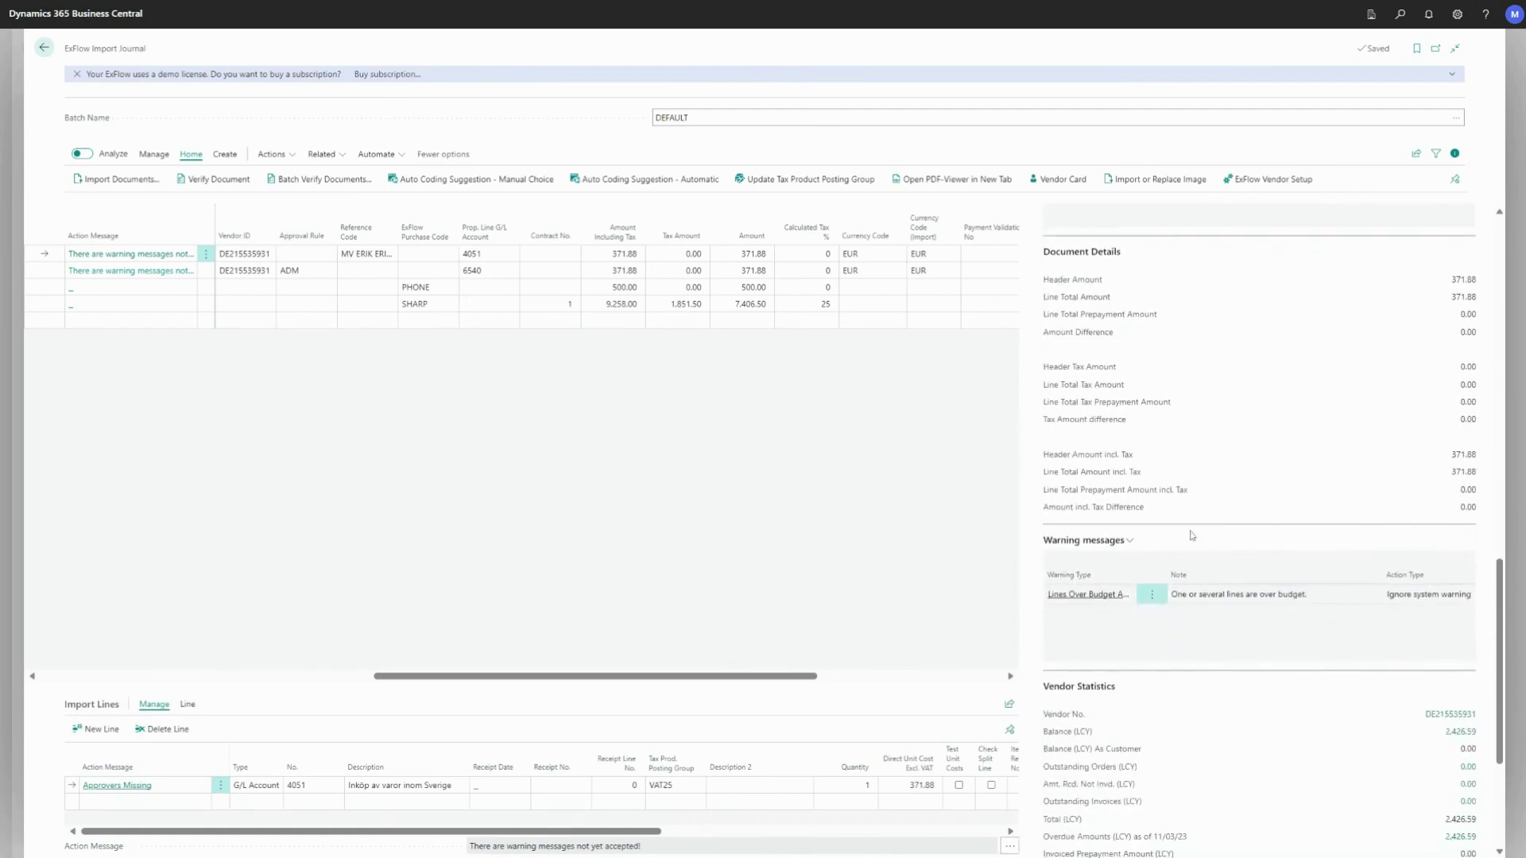
pyautogui.click(1127, 541)
pyautogui.click(1119, 560)
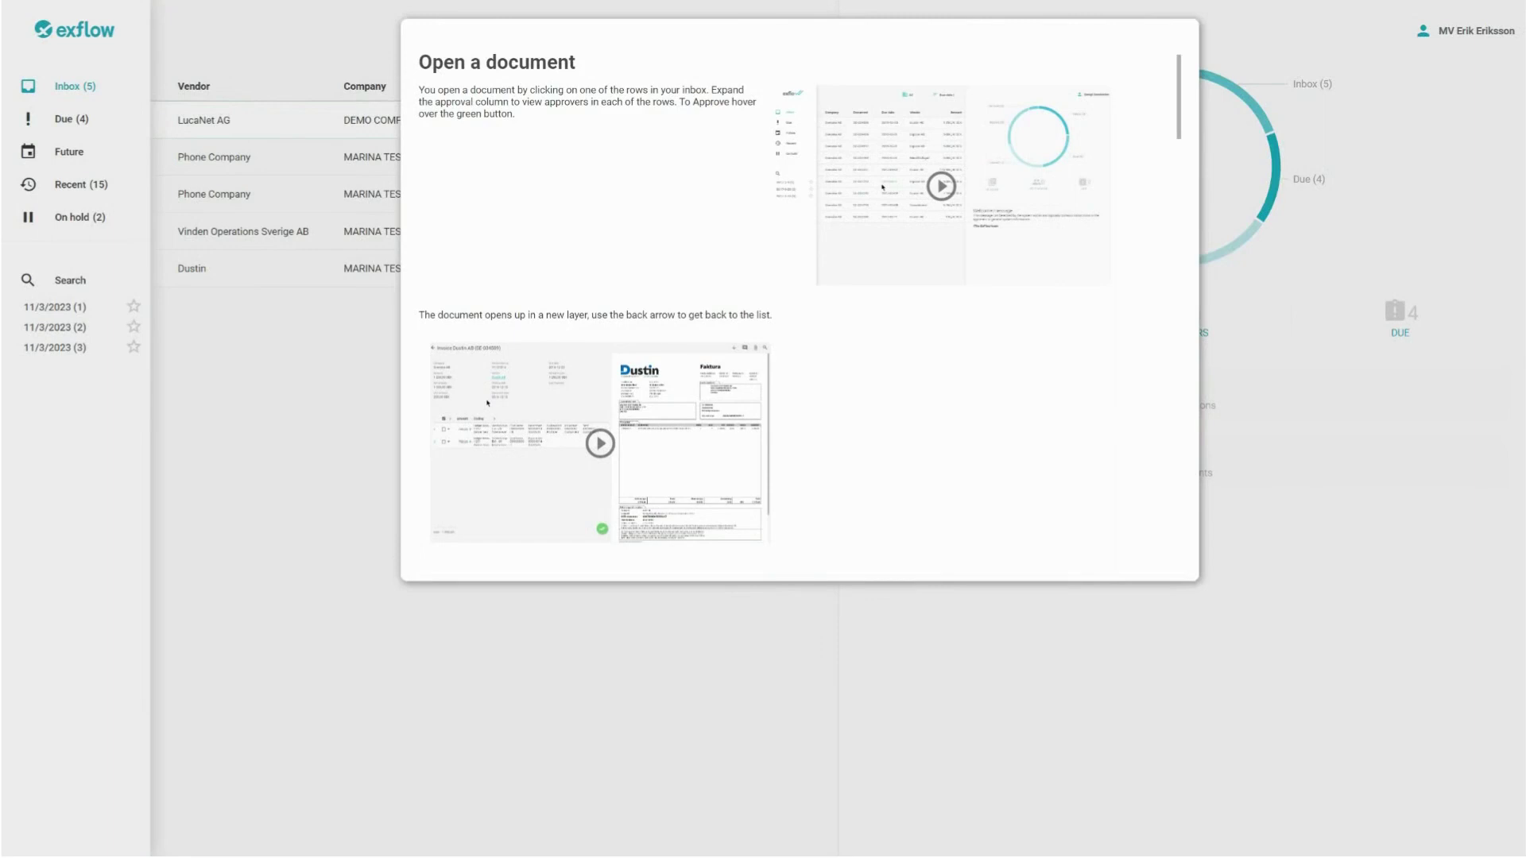
# Switch to ExFlow Web, view the Quick Tips and the document search page, and return to the inbox
pyautogui.click(307, 301)
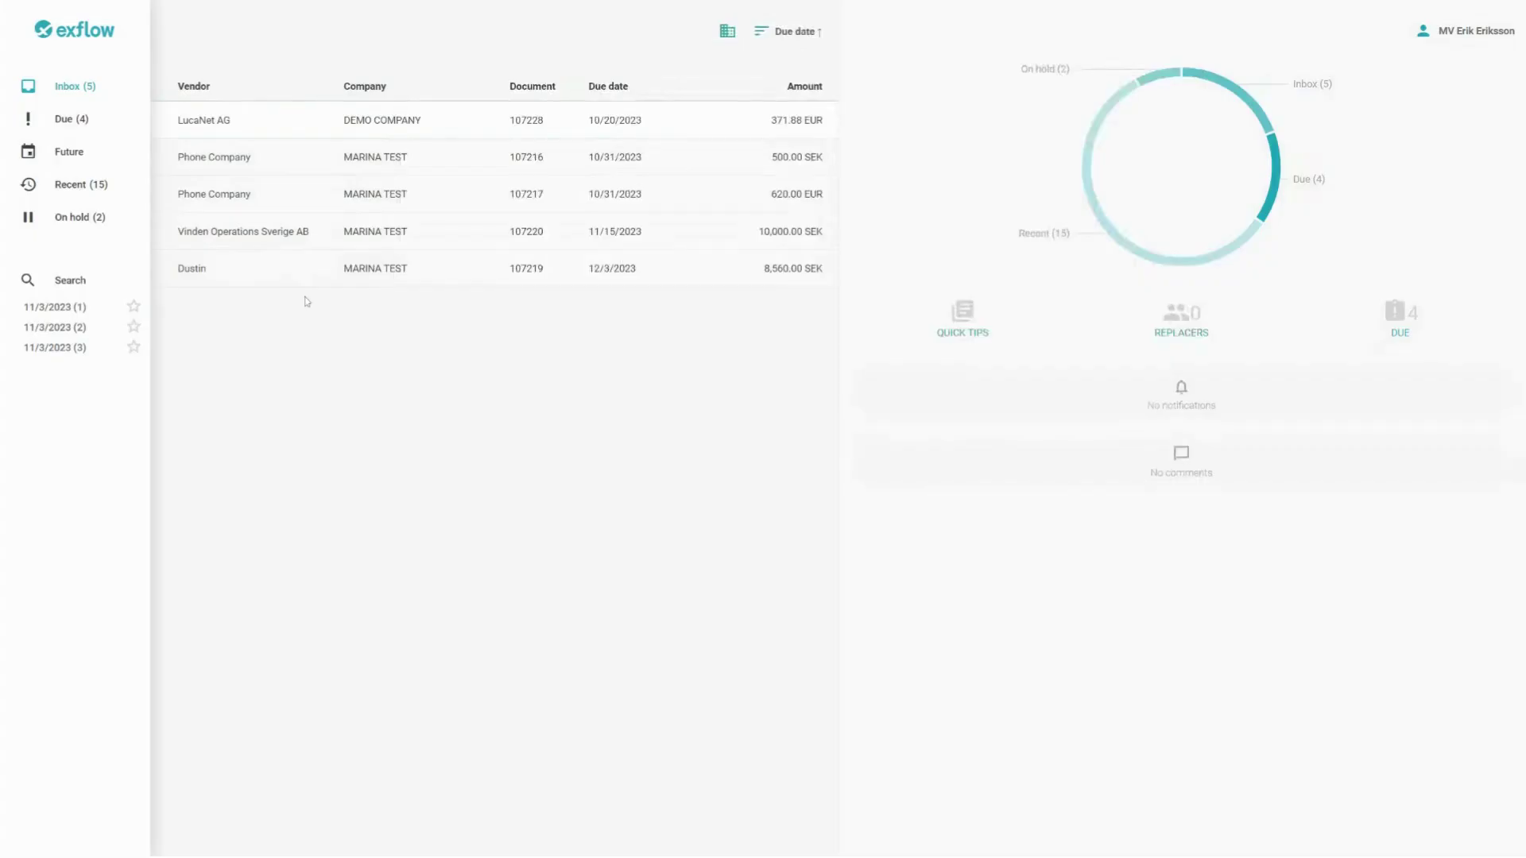
pyautogui.click(971, 335)
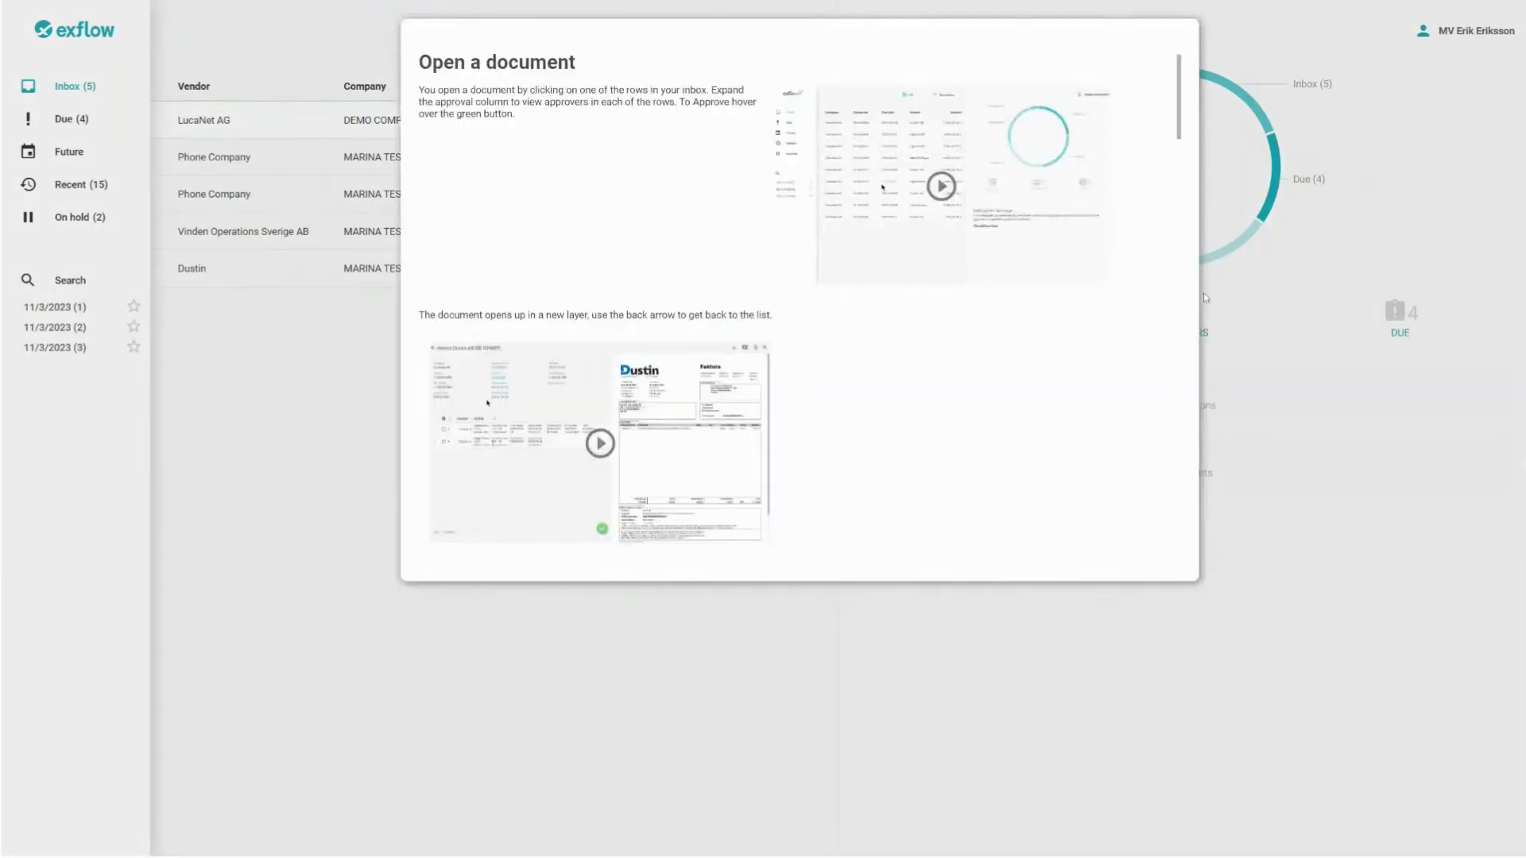
pyautogui.click(1224, 284)
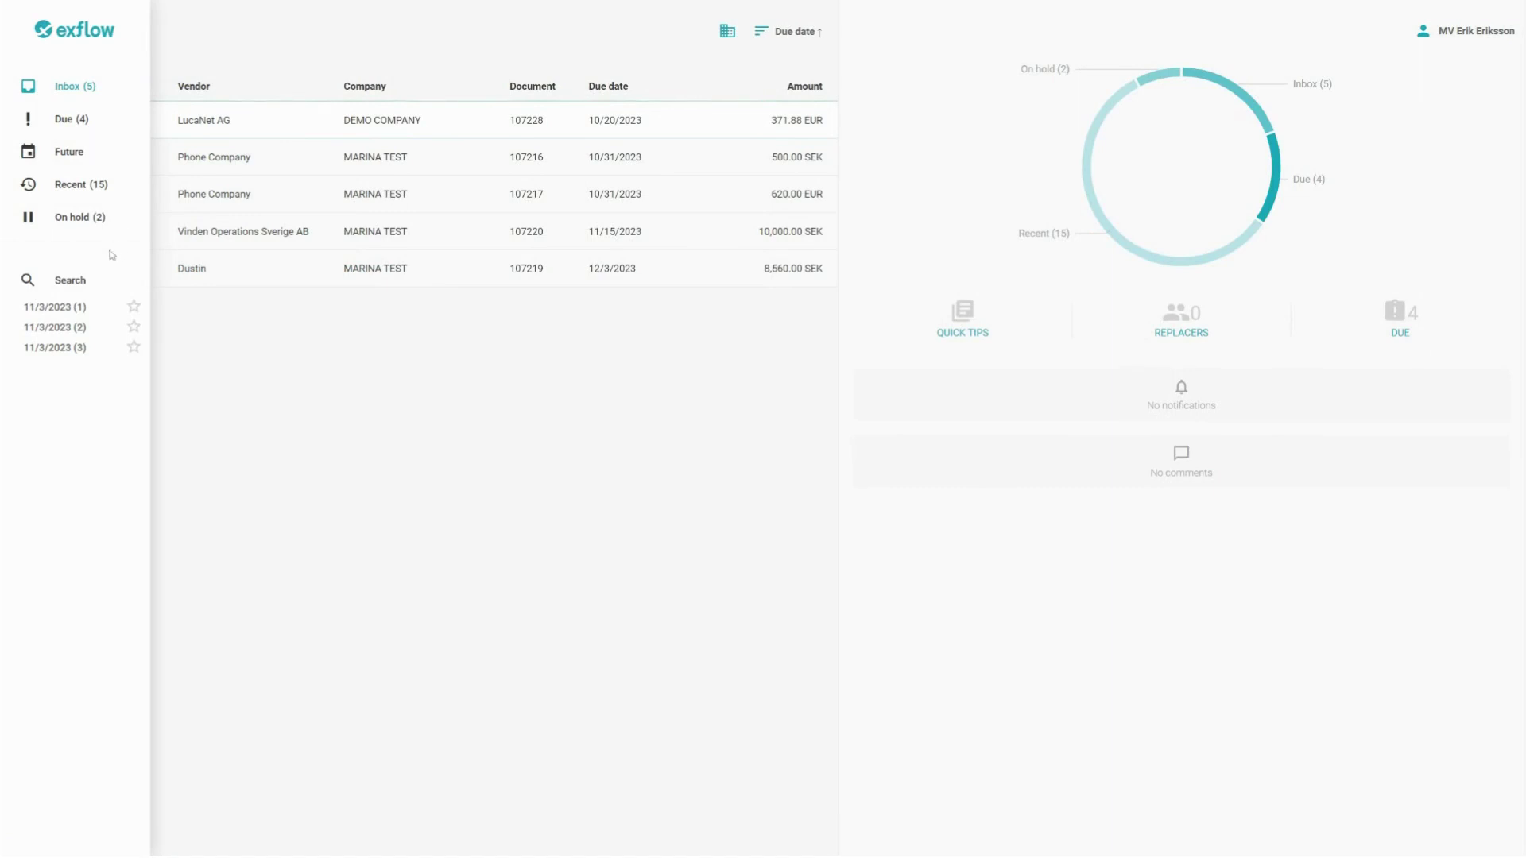
pyautogui.click(63, 282)
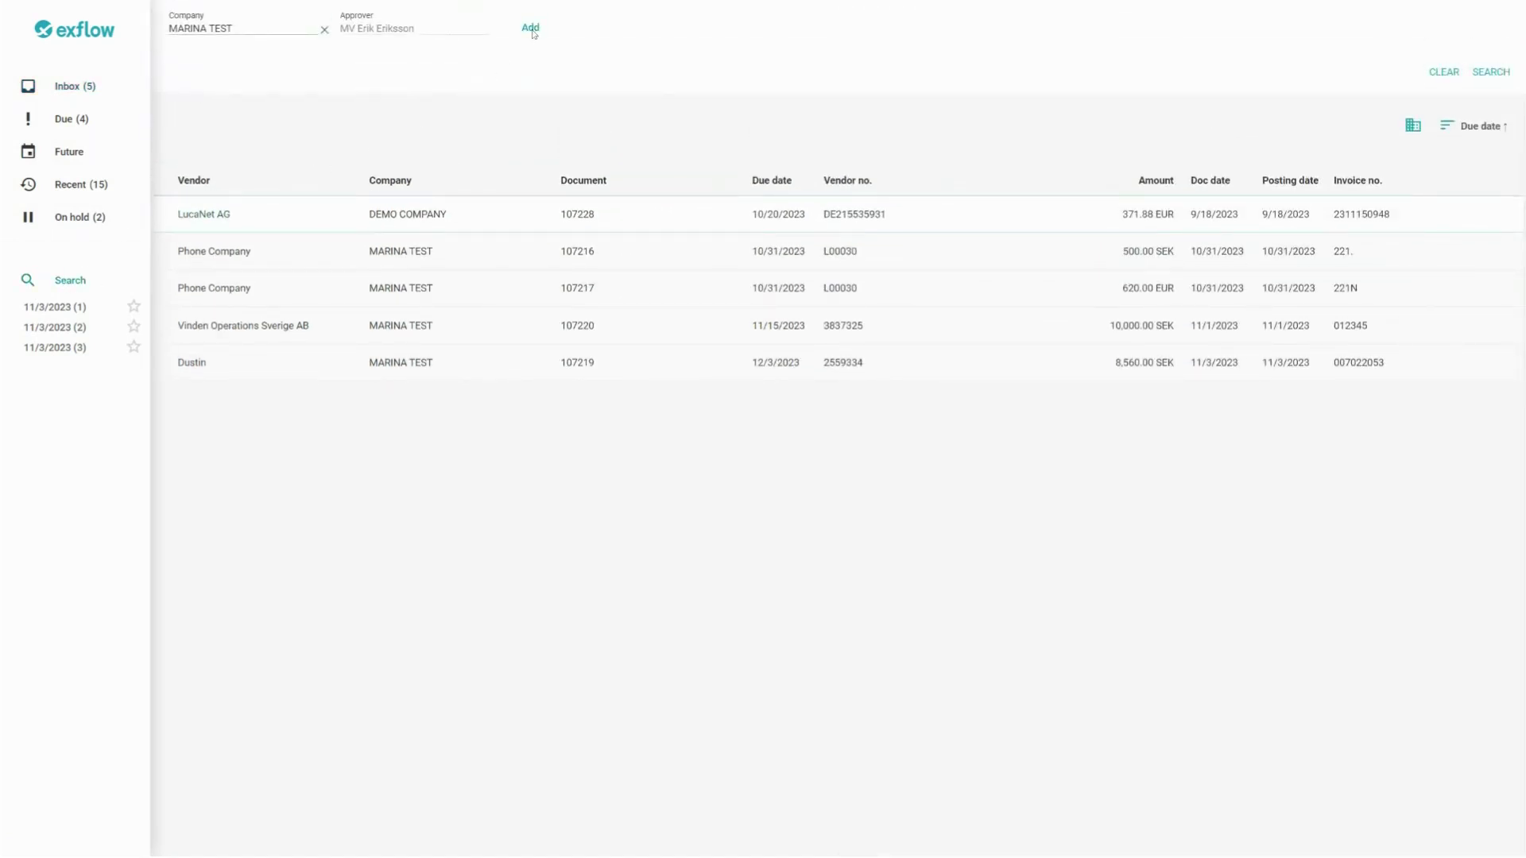
pyautogui.click(80, 88)
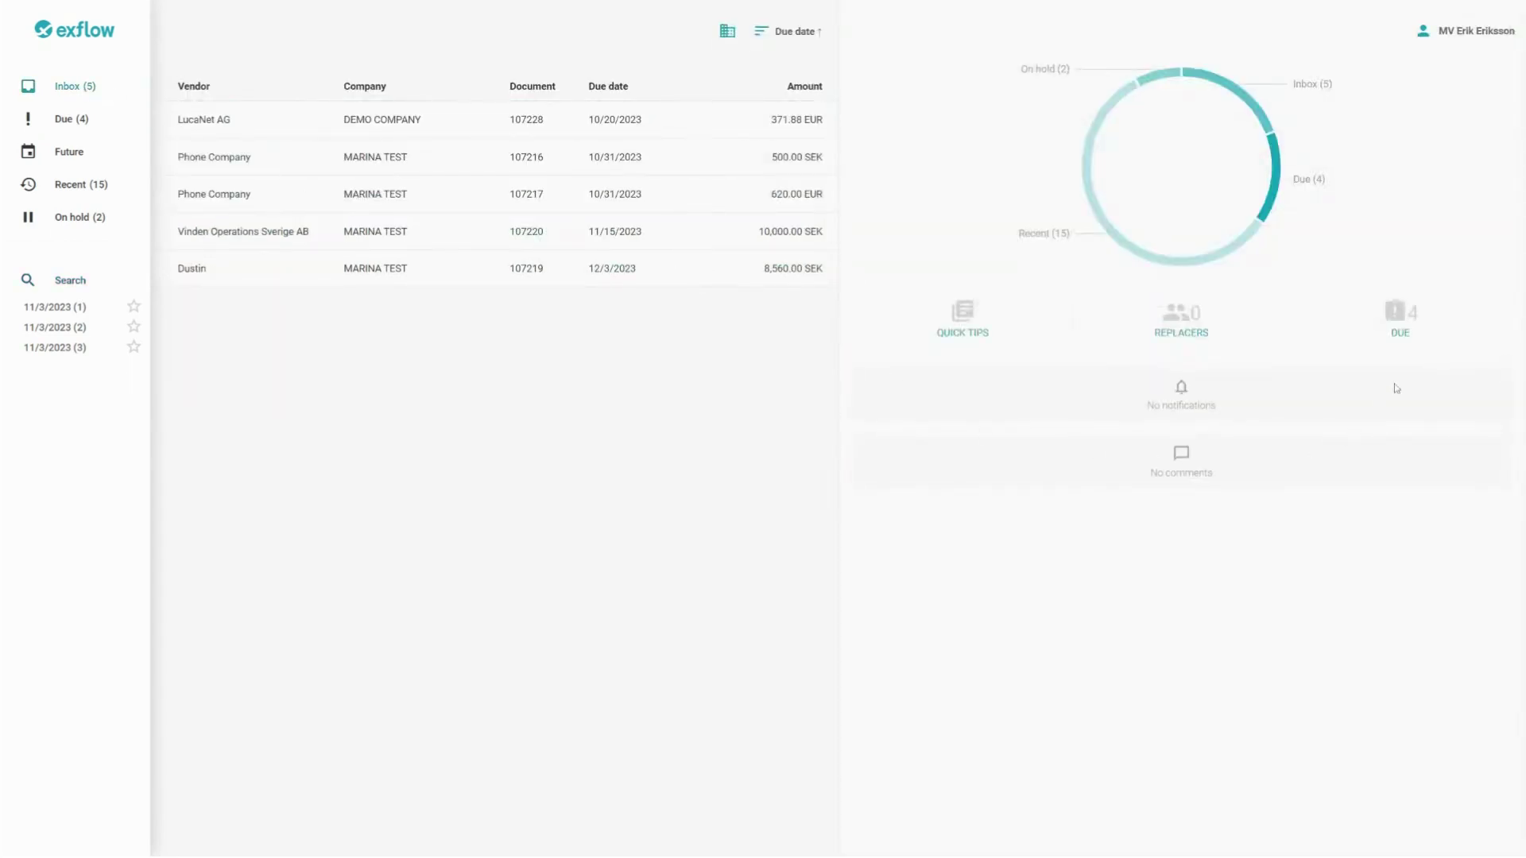
# View the replacers and the user account's settings in ExFlow Web, and return to the inbox
pyautogui.click(1180, 335)
pyautogui.click(1236, 293)
pyautogui.click(1464, 32)
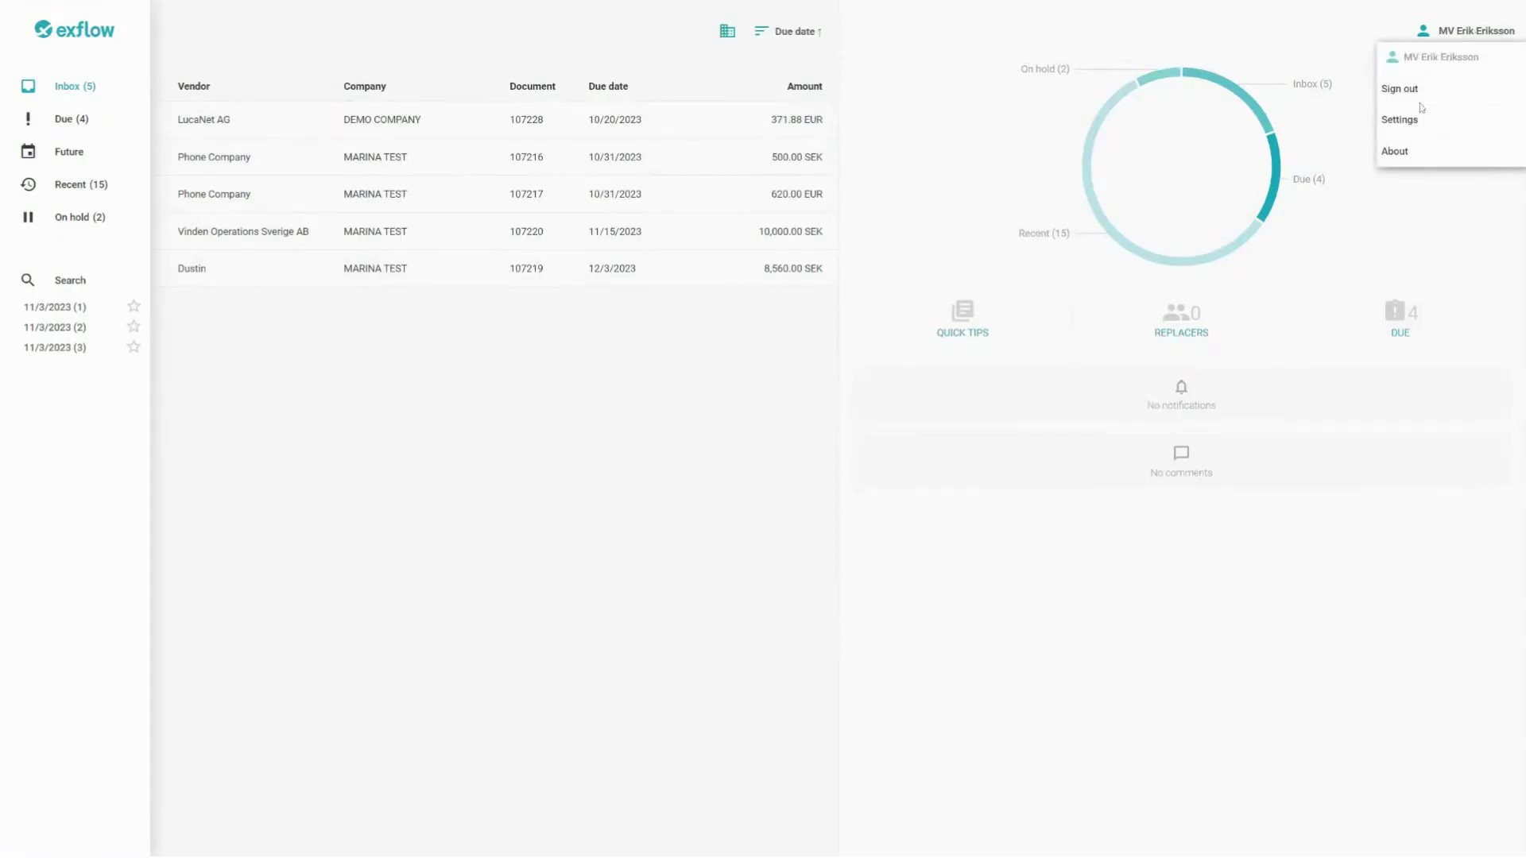
pyautogui.click(1398, 120)
pyautogui.click(1415, 120)
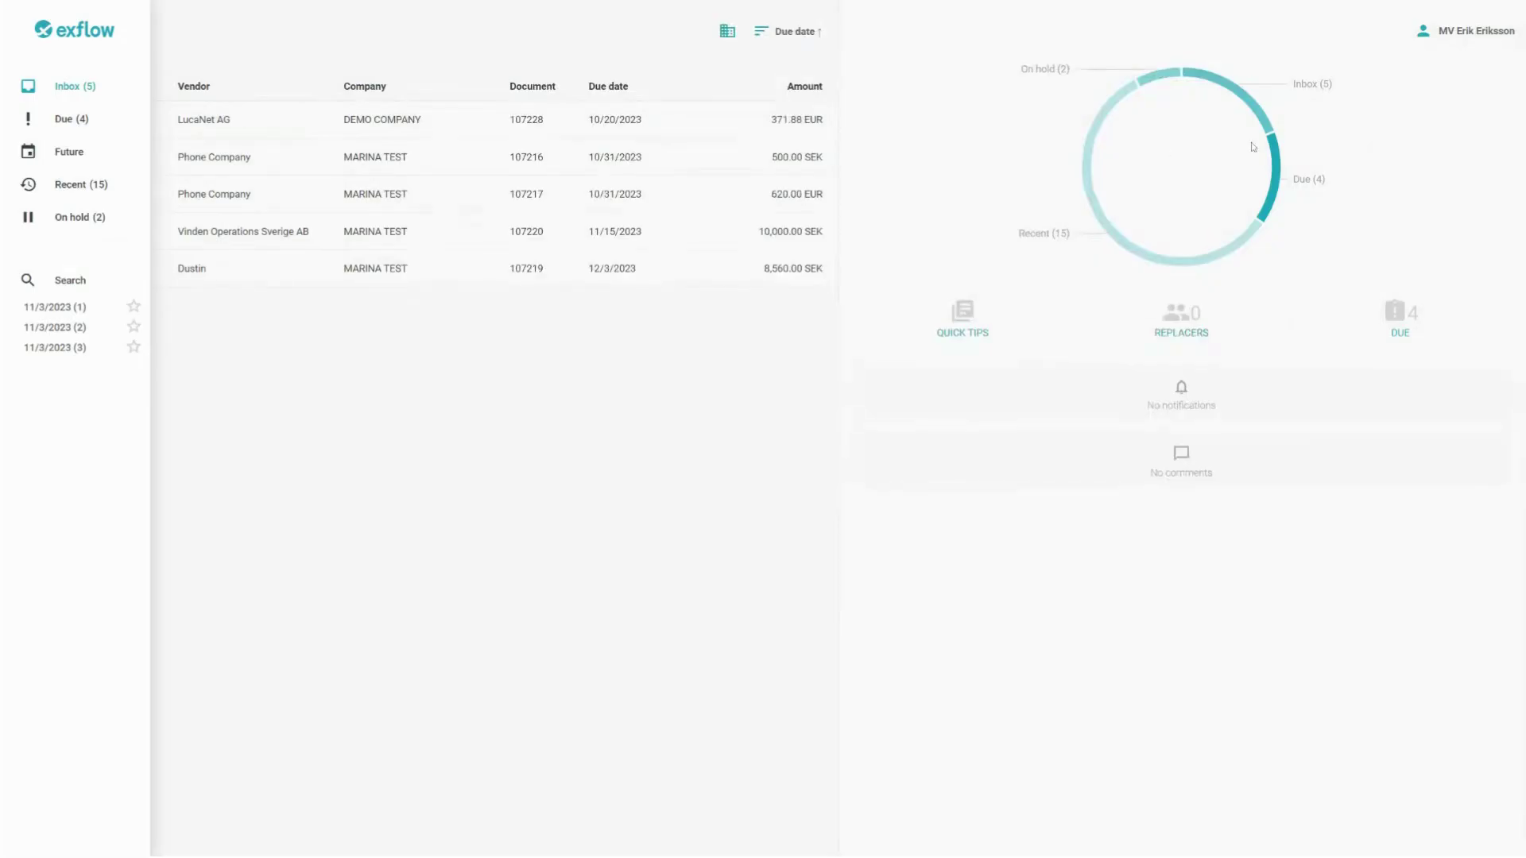
# Review the attachments and comments of the LucaNet AG invoice from DEMO COMPANY, and approve the invoice
pyautogui.click(205, 119)
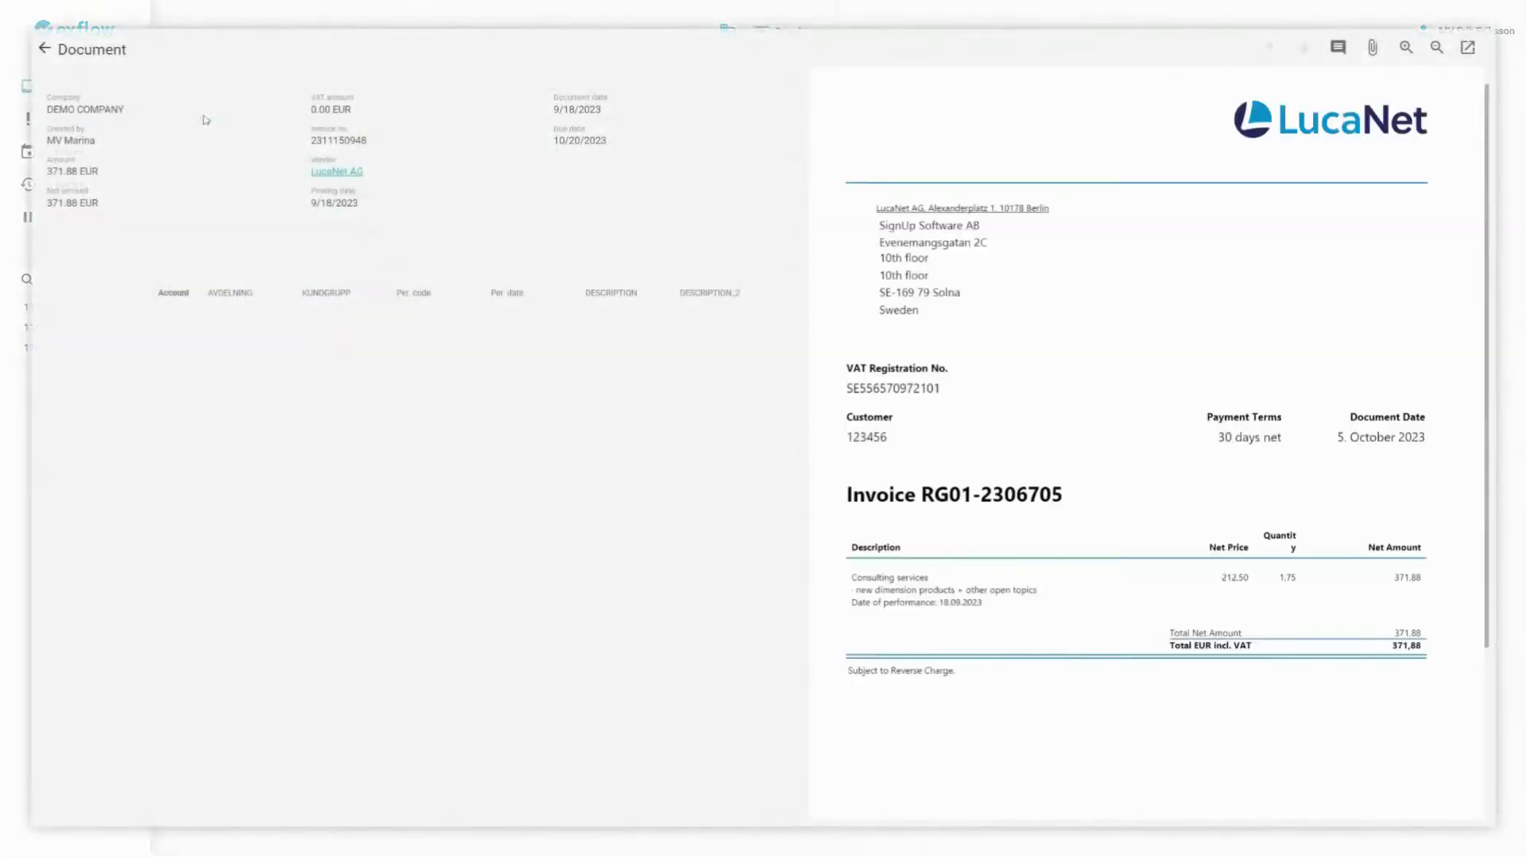
pyautogui.click(1376, 53)
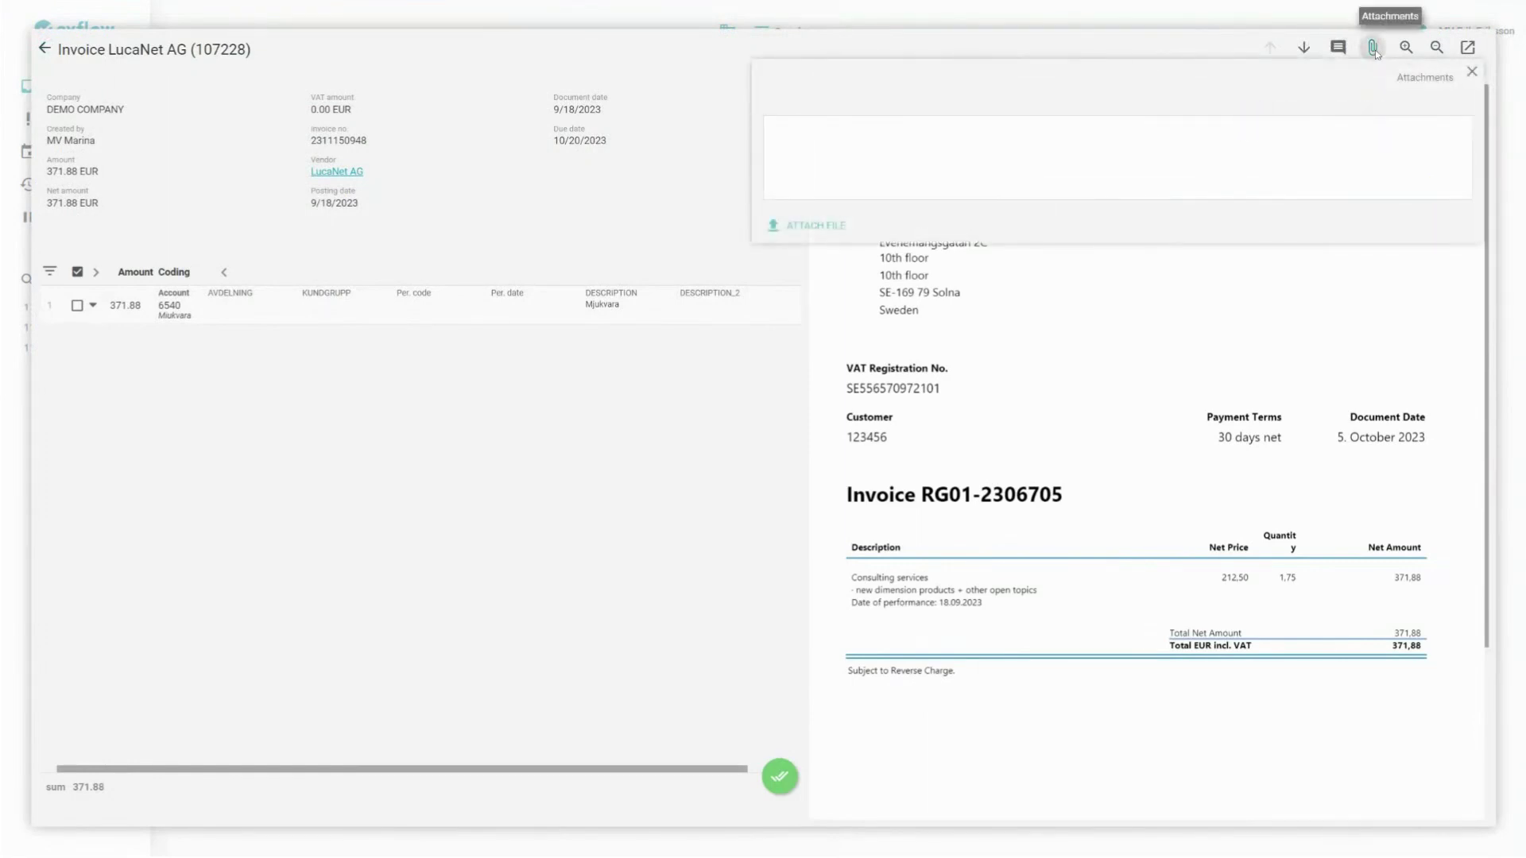
pyautogui.click(1369, 54)
pyautogui.click(1338, 51)
pyautogui.click(1338, 51)
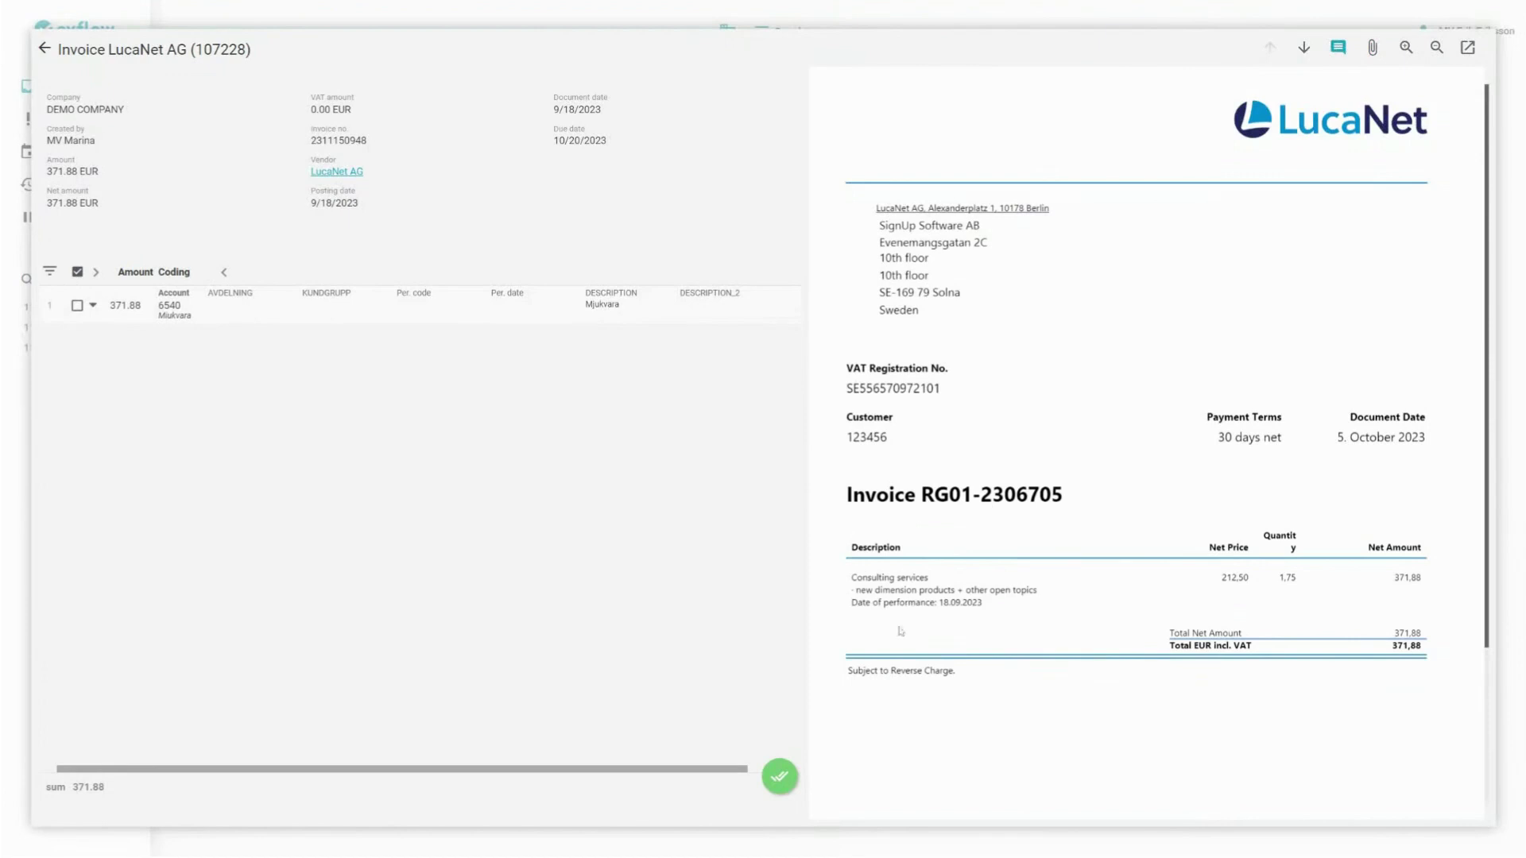
pyautogui.click(779, 776)
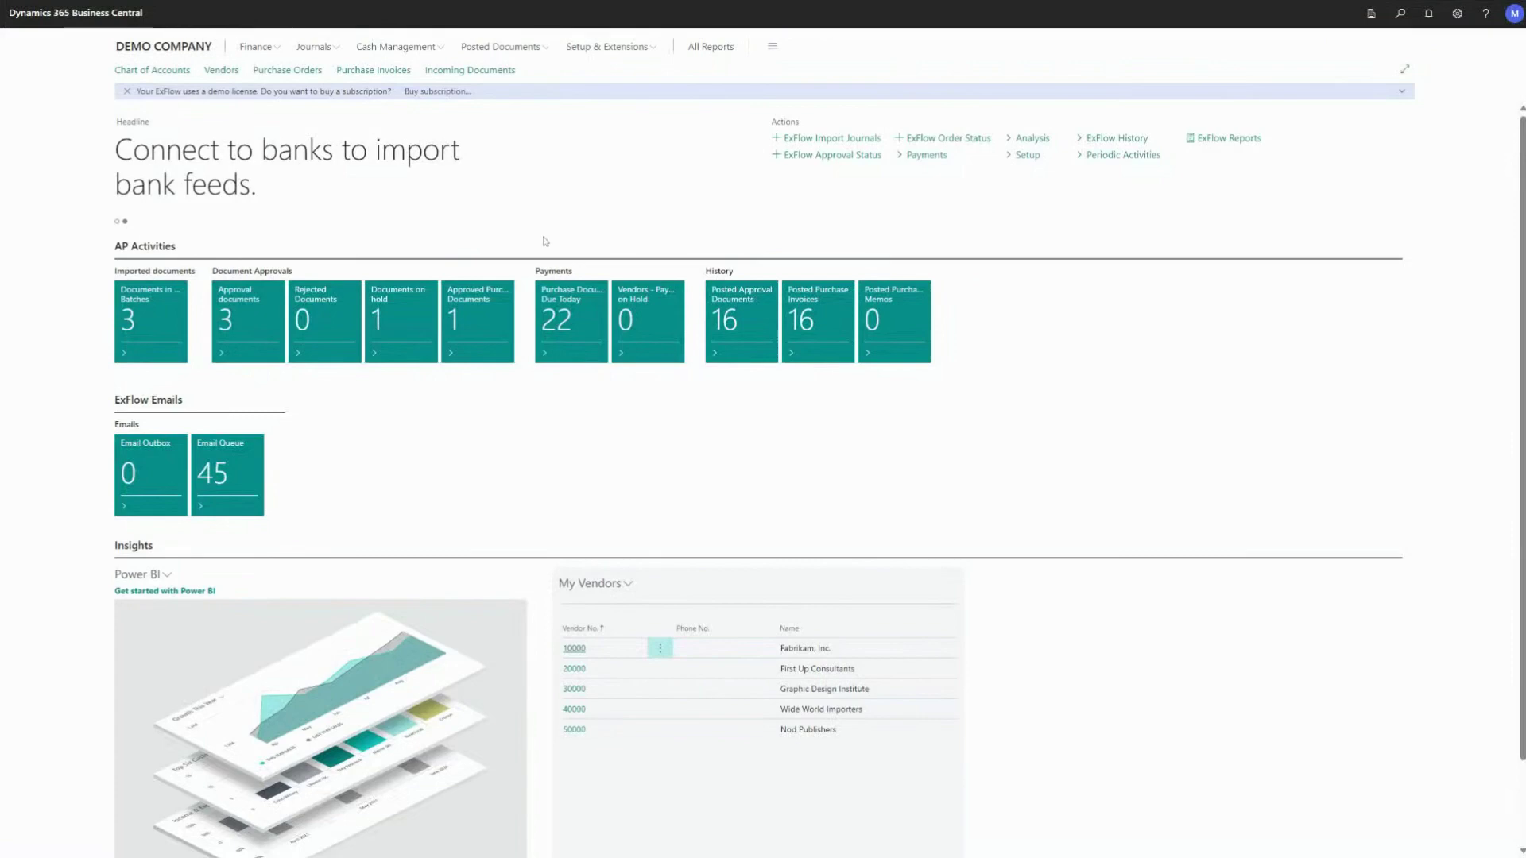
# Switch to Dynamics 365 Business Central and verify changes for the approved LucaNet AG invoice in ExFlow Approval Status
pyautogui.click(846, 156)
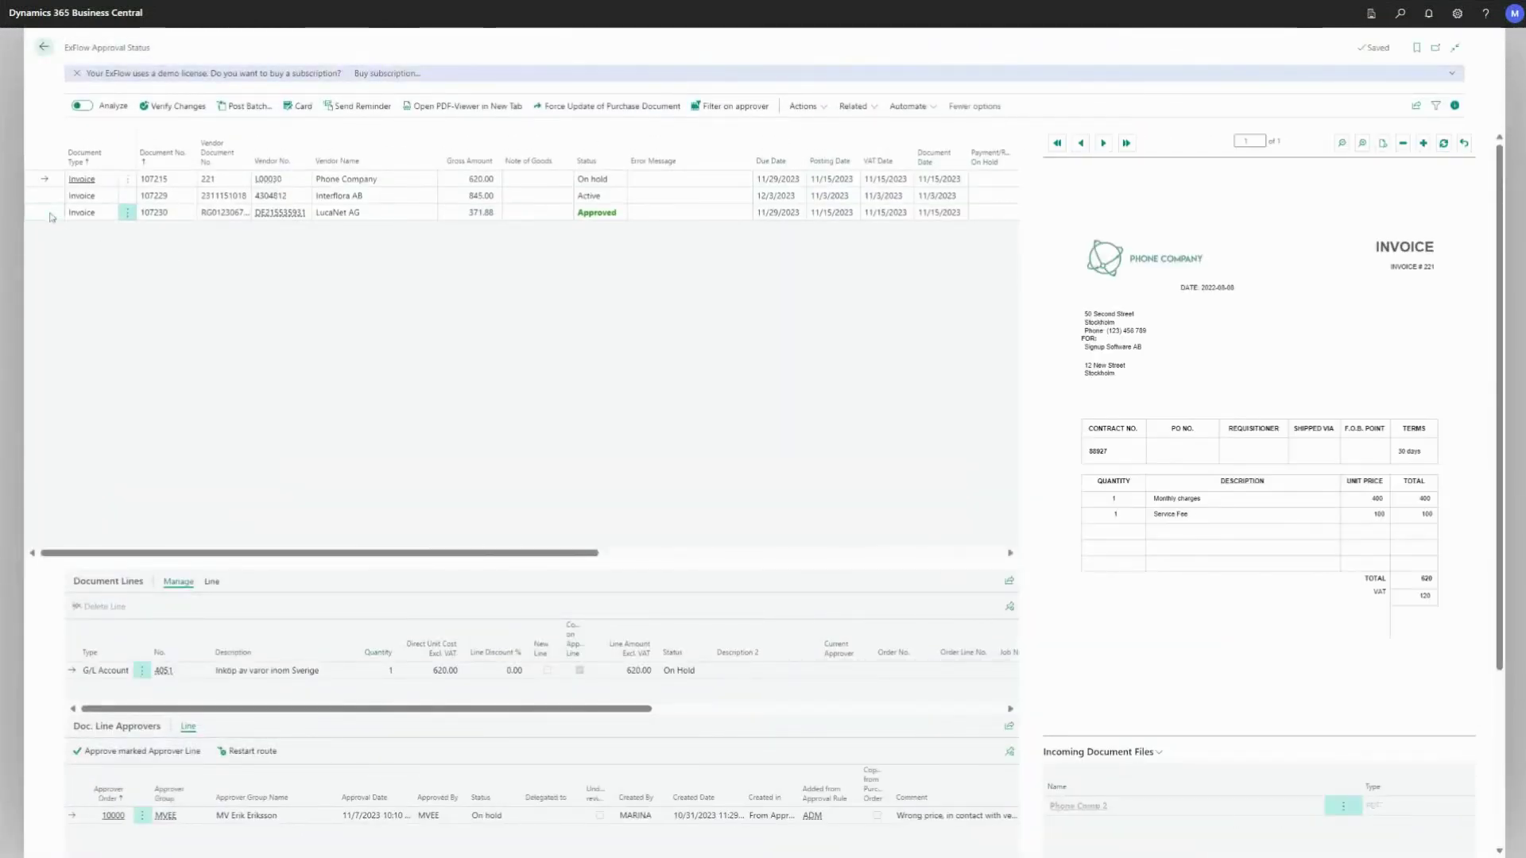
pyautogui.click(50, 217)
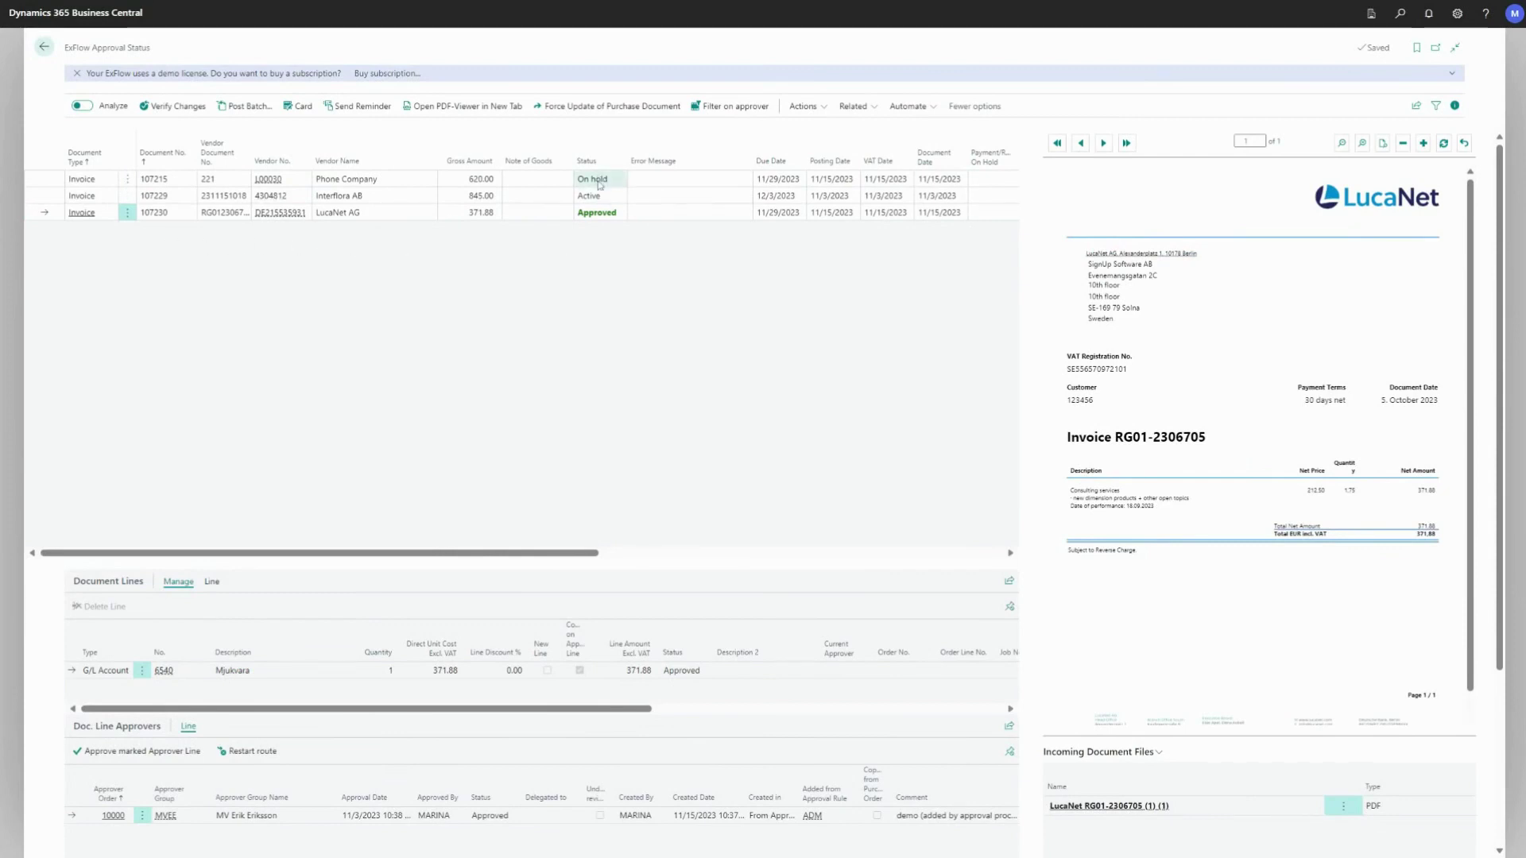
pyautogui.click(173, 106)
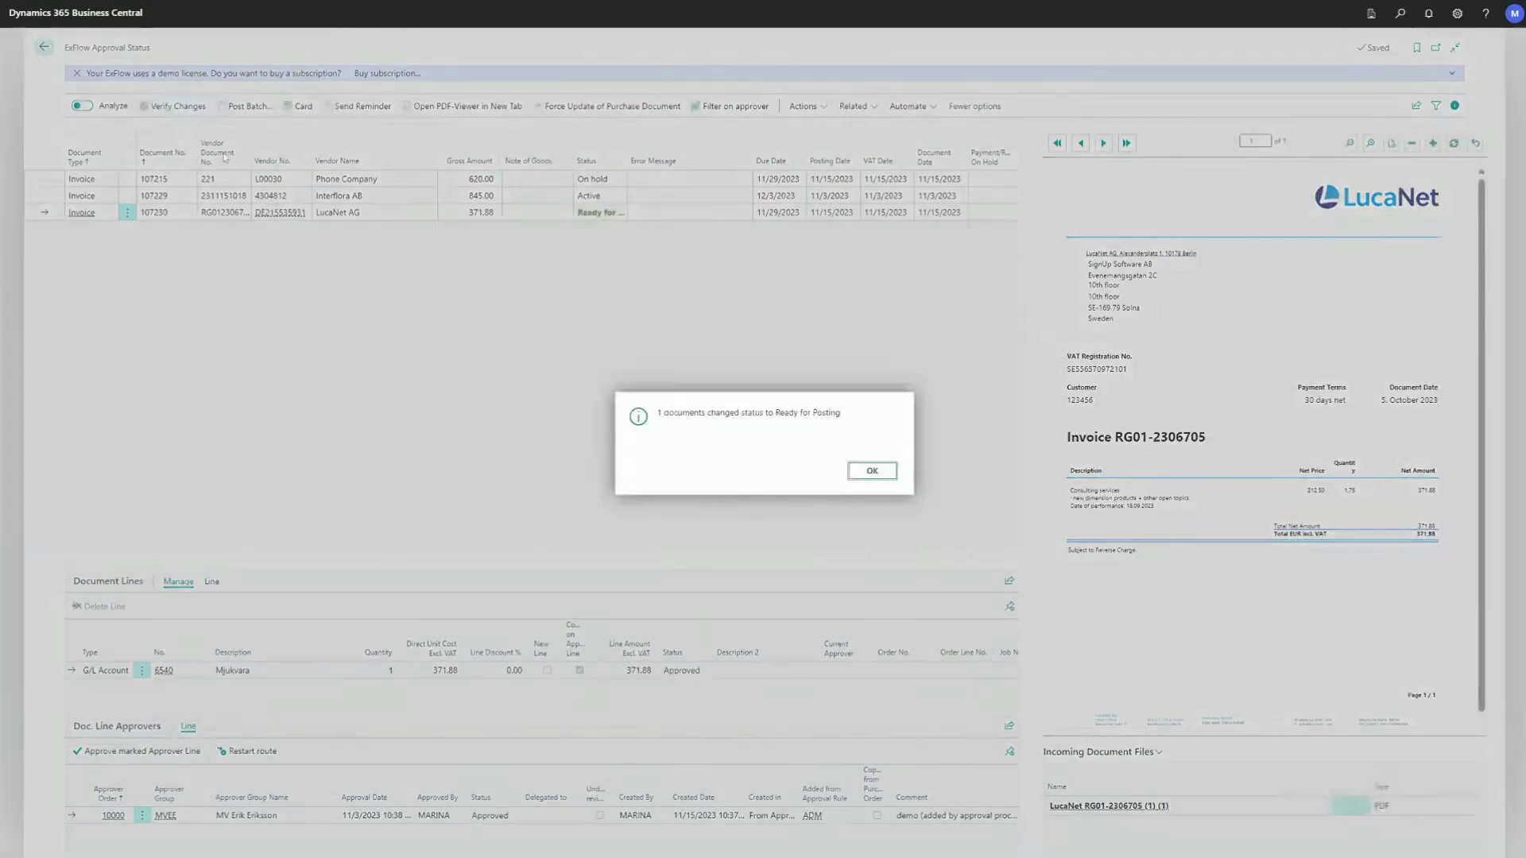
pyautogui.click(872, 470)
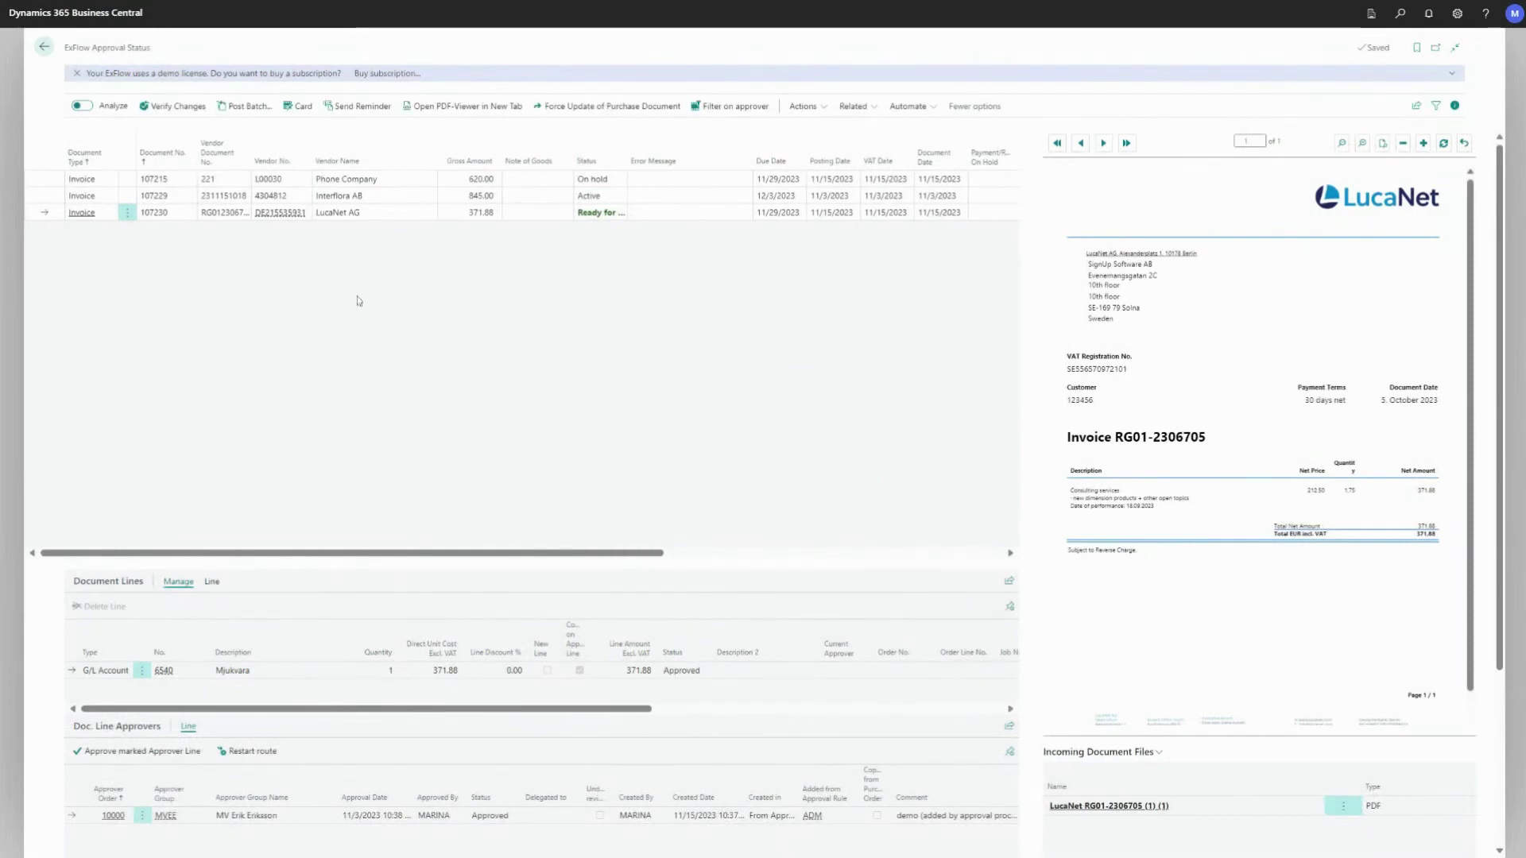
# Batch post the purchase documents with the last used options and filters
pyautogui.click(247, 107)
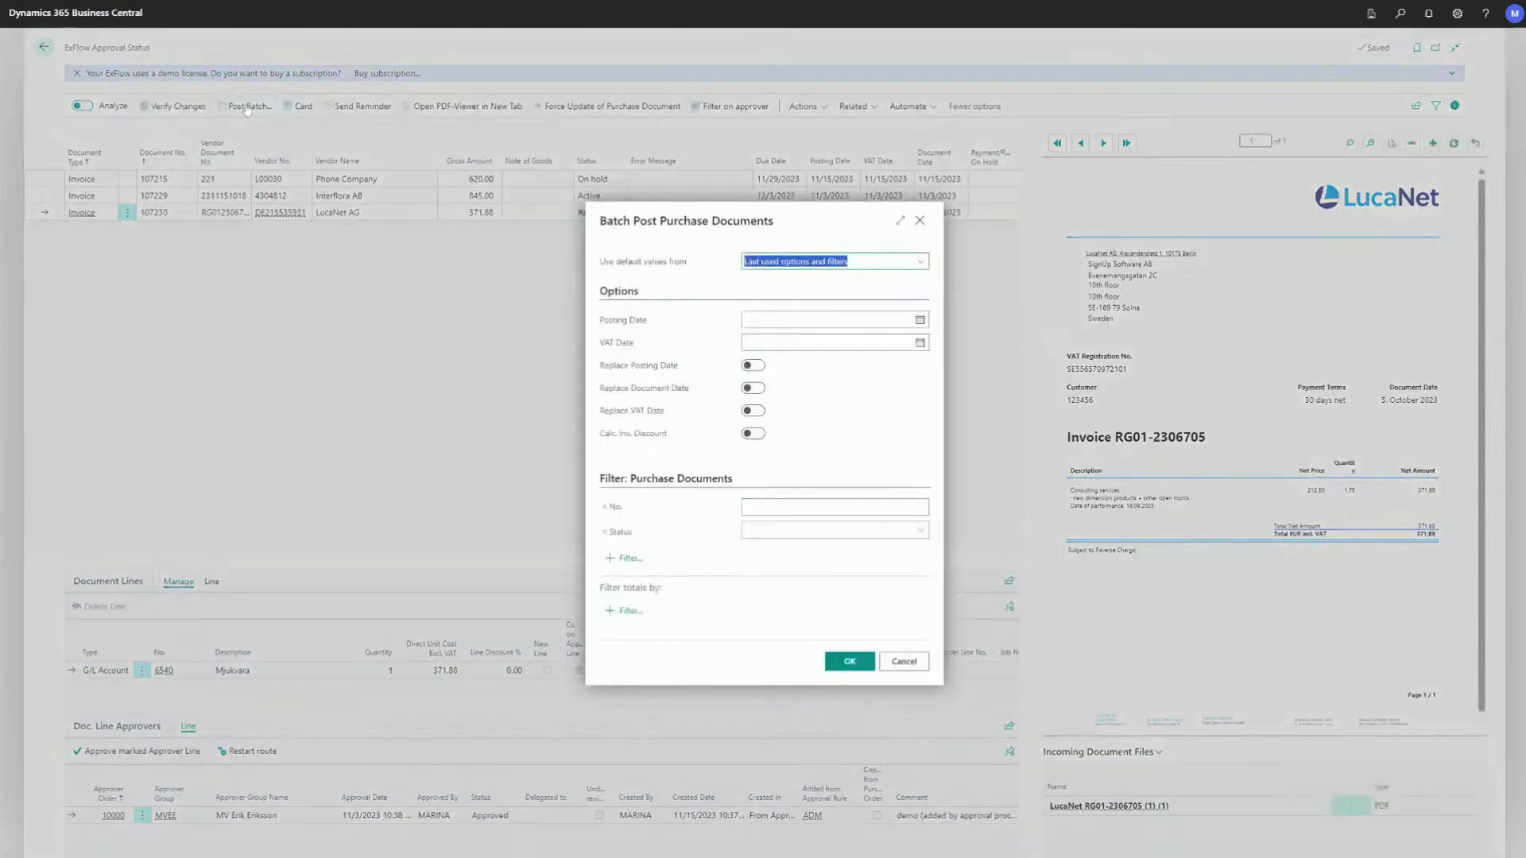
pyautogui.click(844, 663)
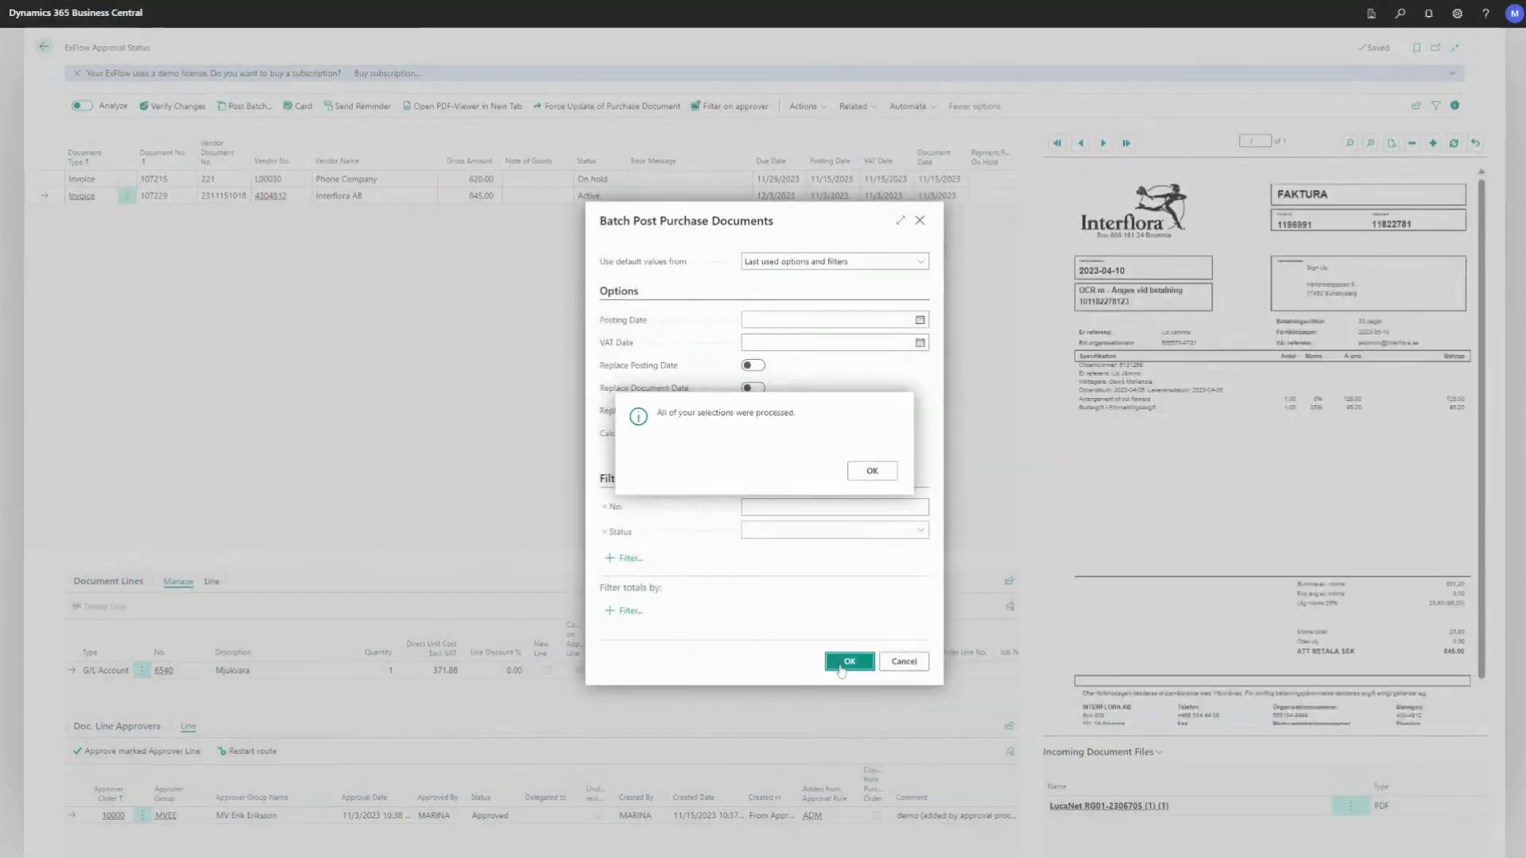
pyautogui.click(870, 473)
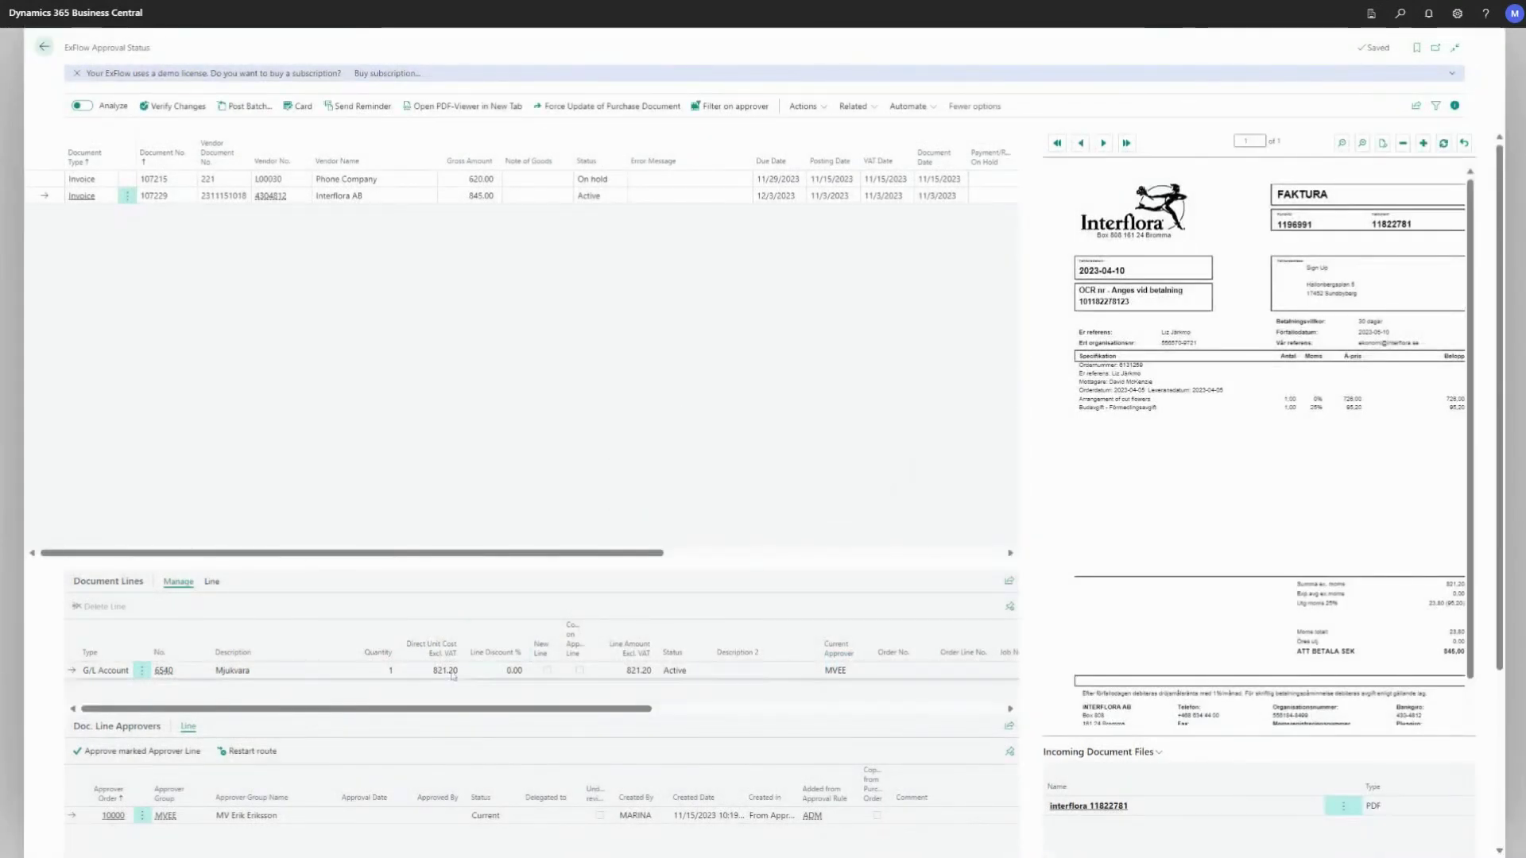
# Examine the restart route options and the approval details of the Interflora AB invoice line without changing them
pyautogui.click(252, 751)
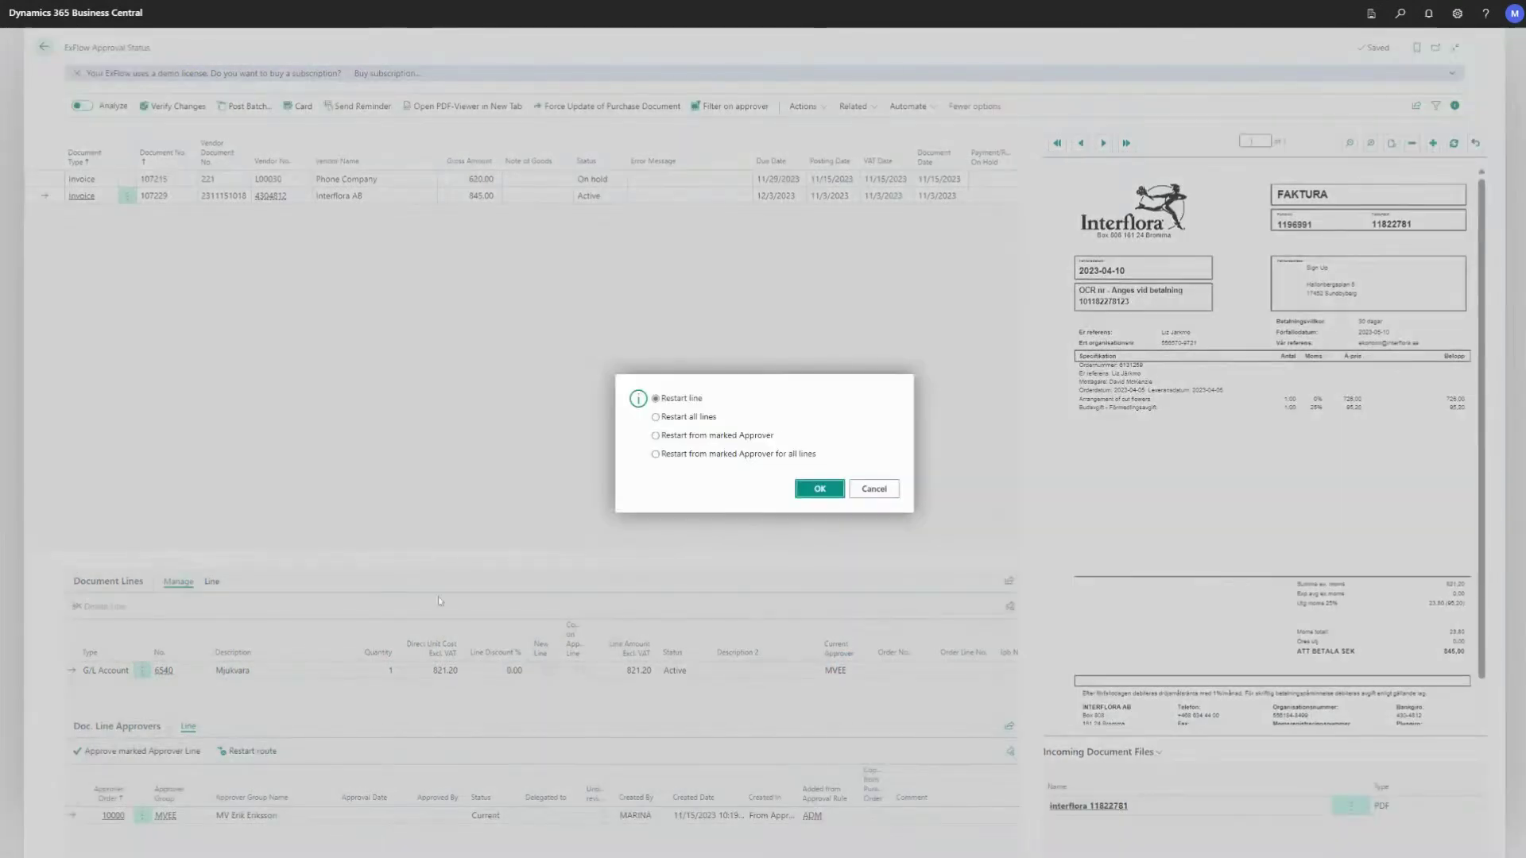
pyautogui.click(817, 489)
pyautogui.click(861, 486)
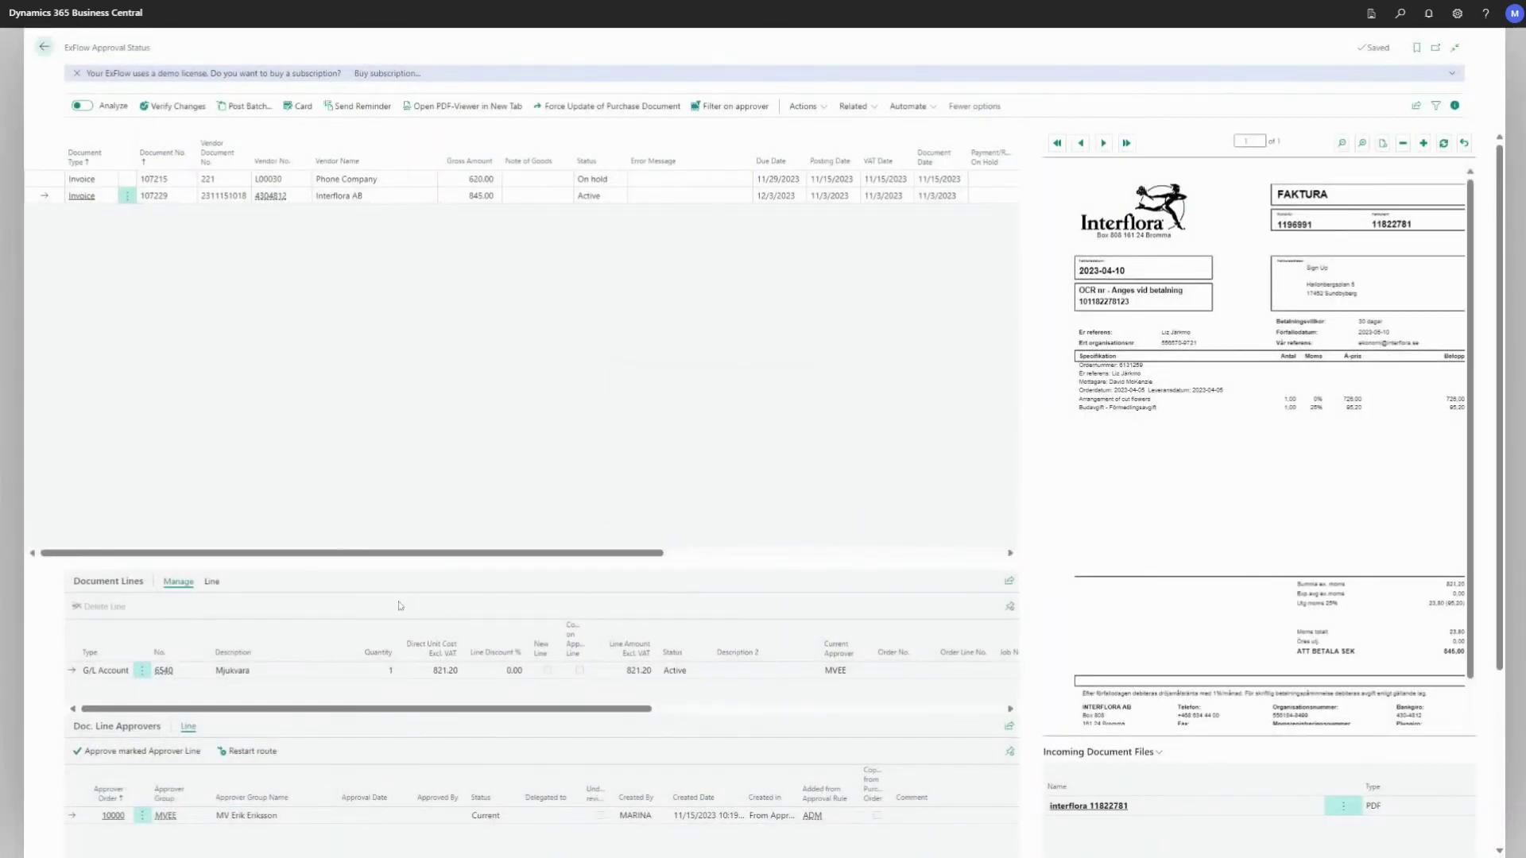
pyautogui.click(211, 581)
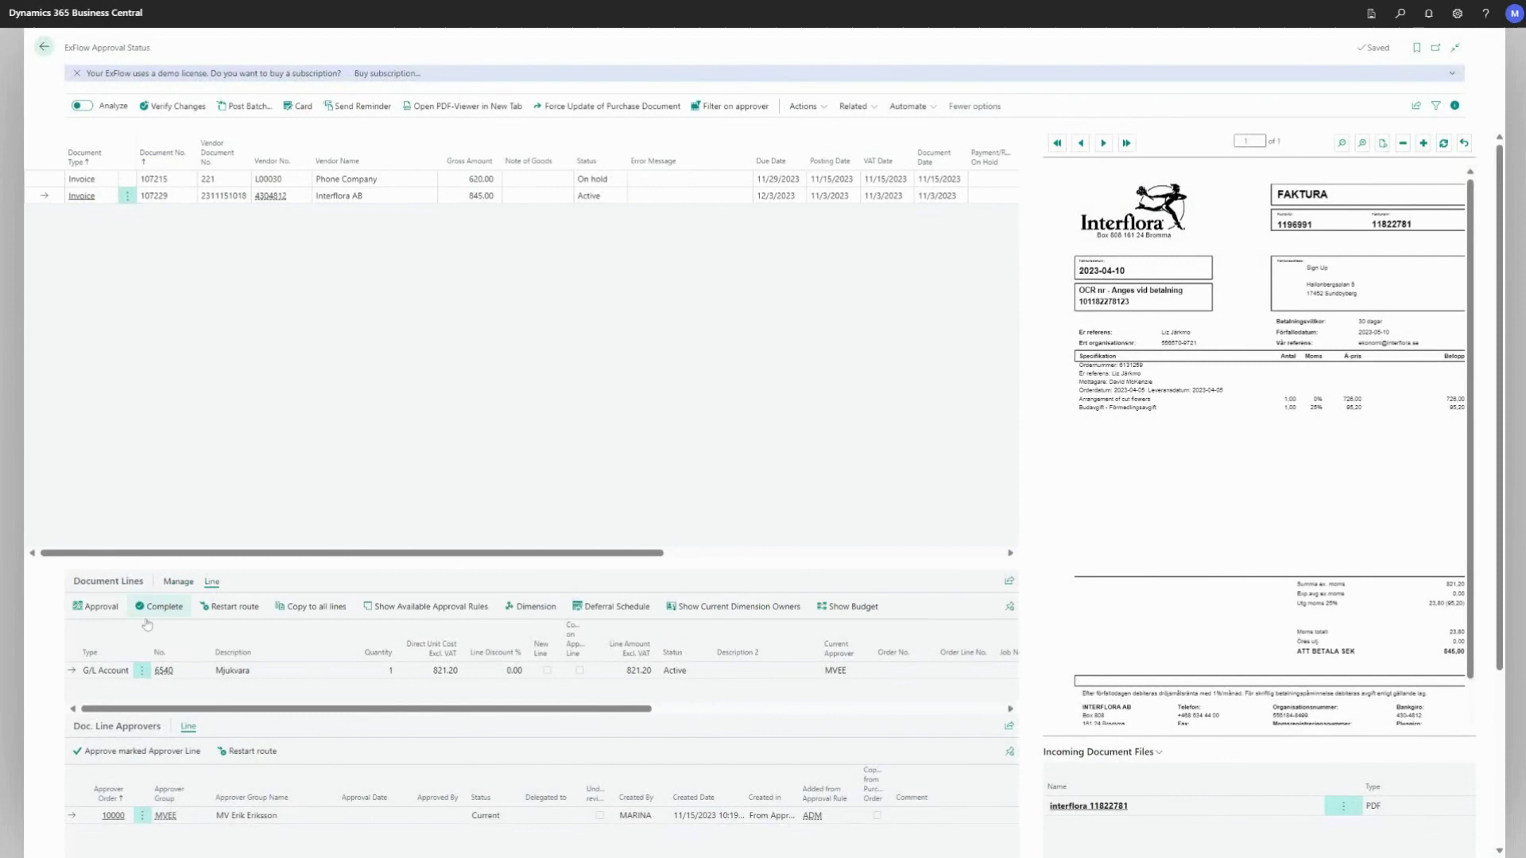
pyautogui.click(96, 606)
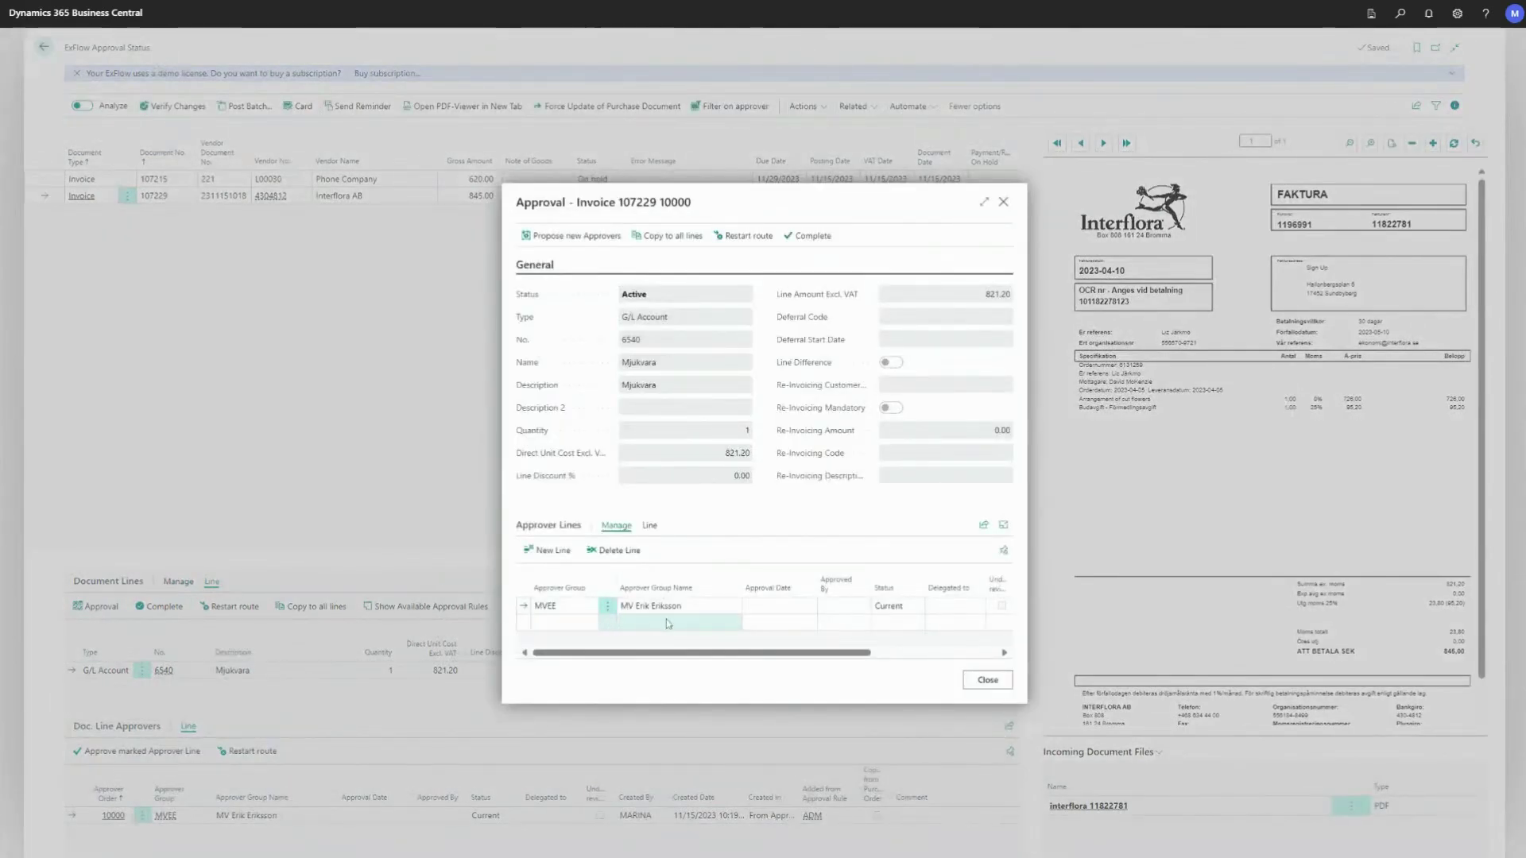
pyautogui.click(986, 681)
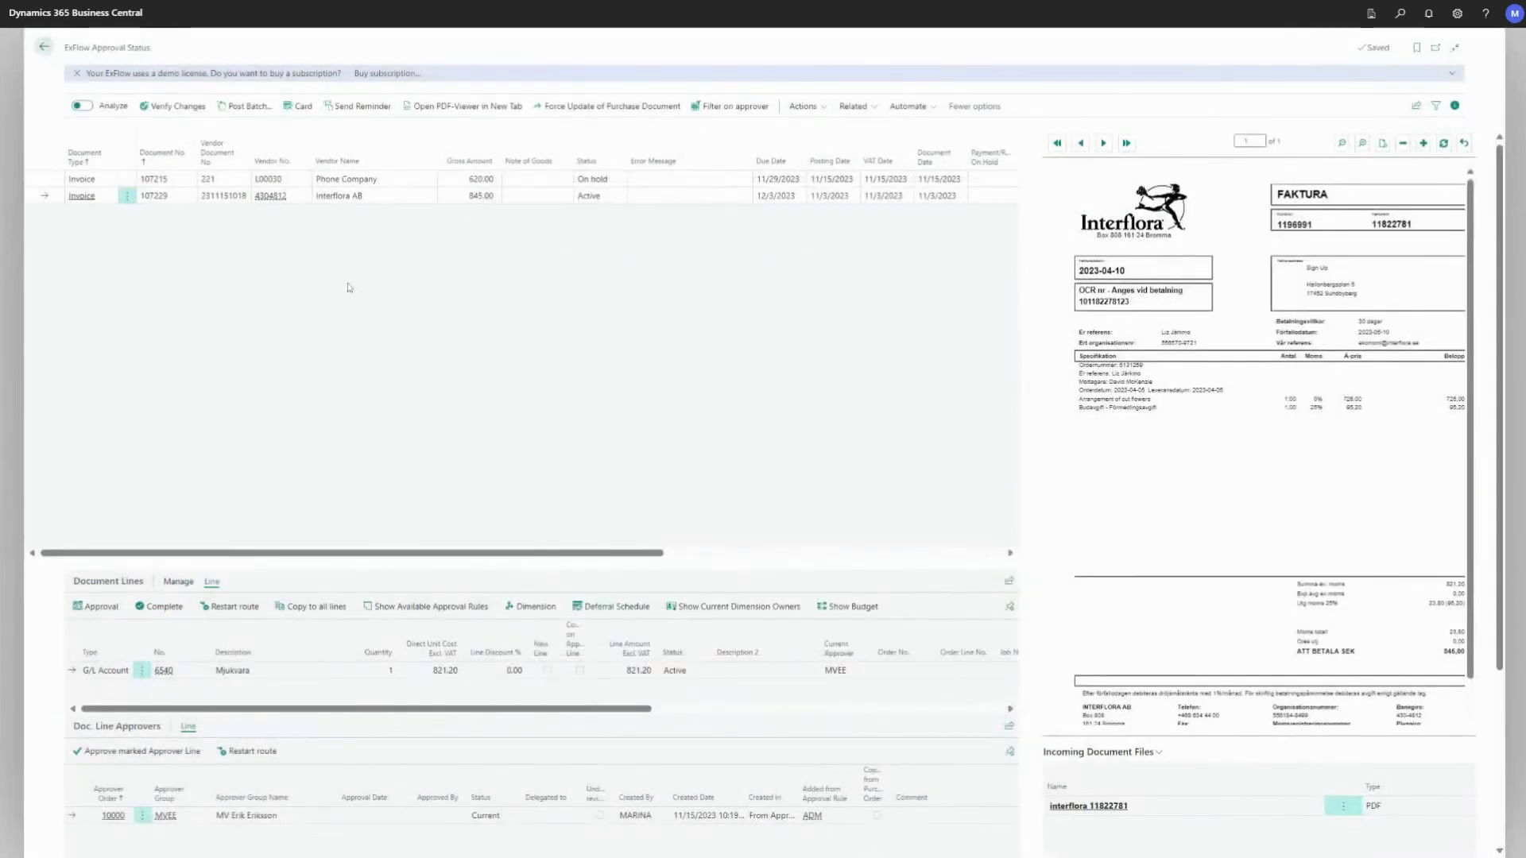
# Leave the approval status page and view the posted LucaNet AG invoice in ExFlow Approval Status History
pyautogui.click(44, 47)
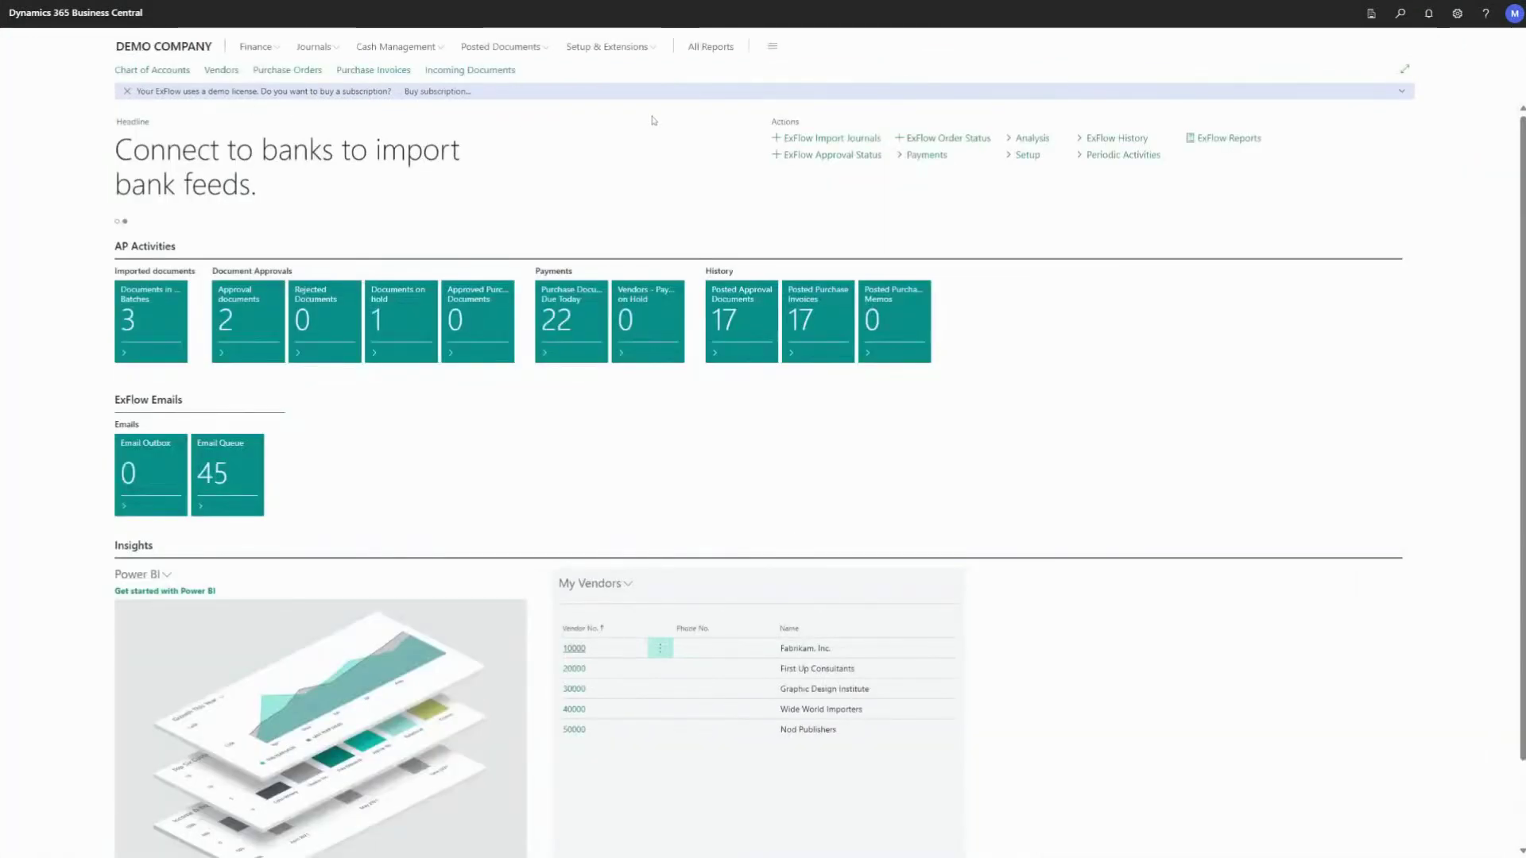
pyautogui.click(1096, 142)
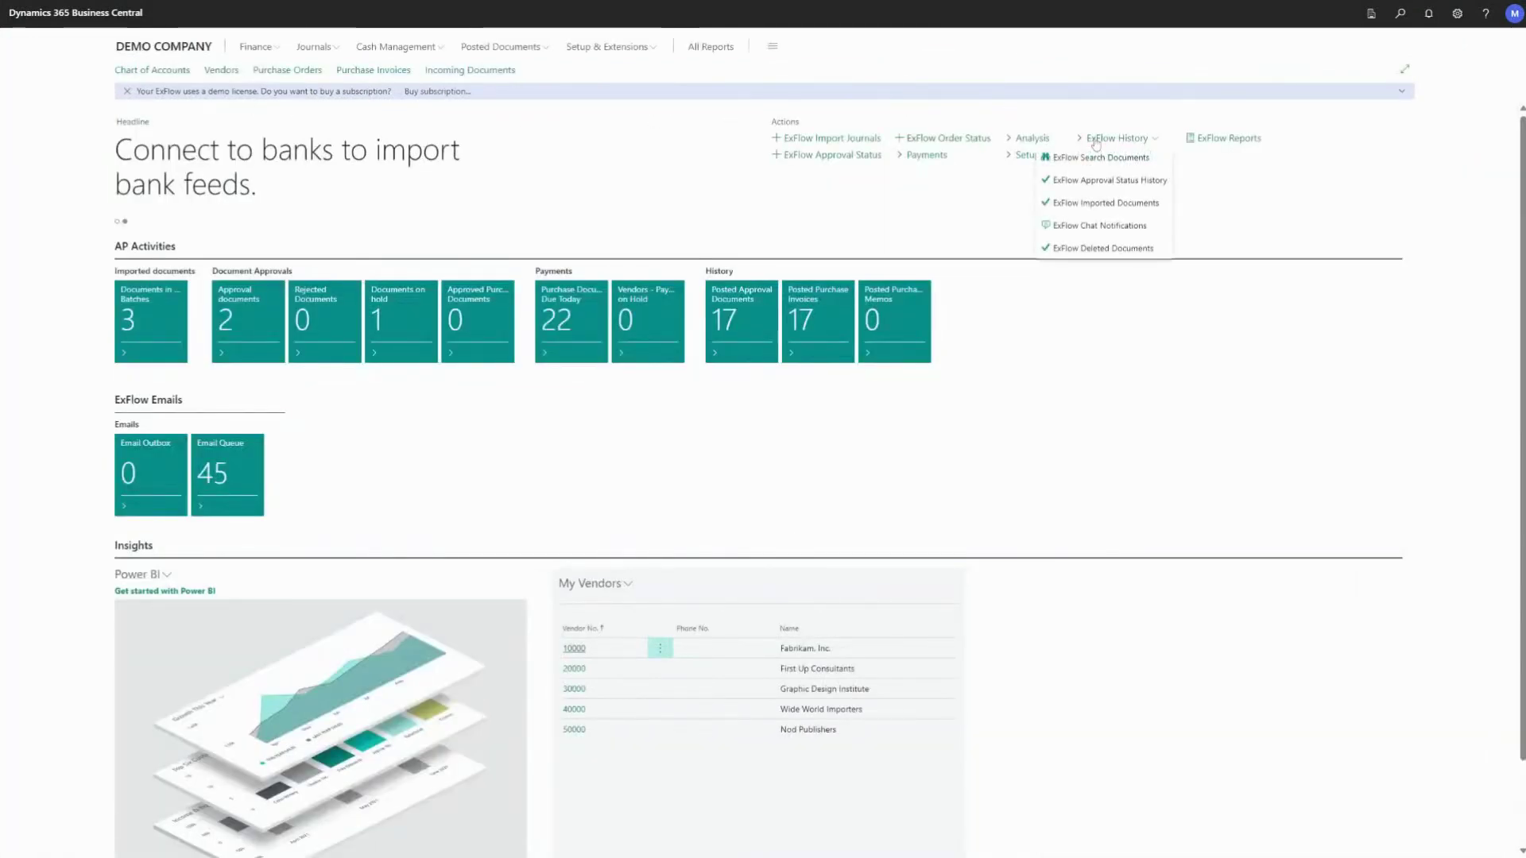
pyautogui.click(1105, 180)
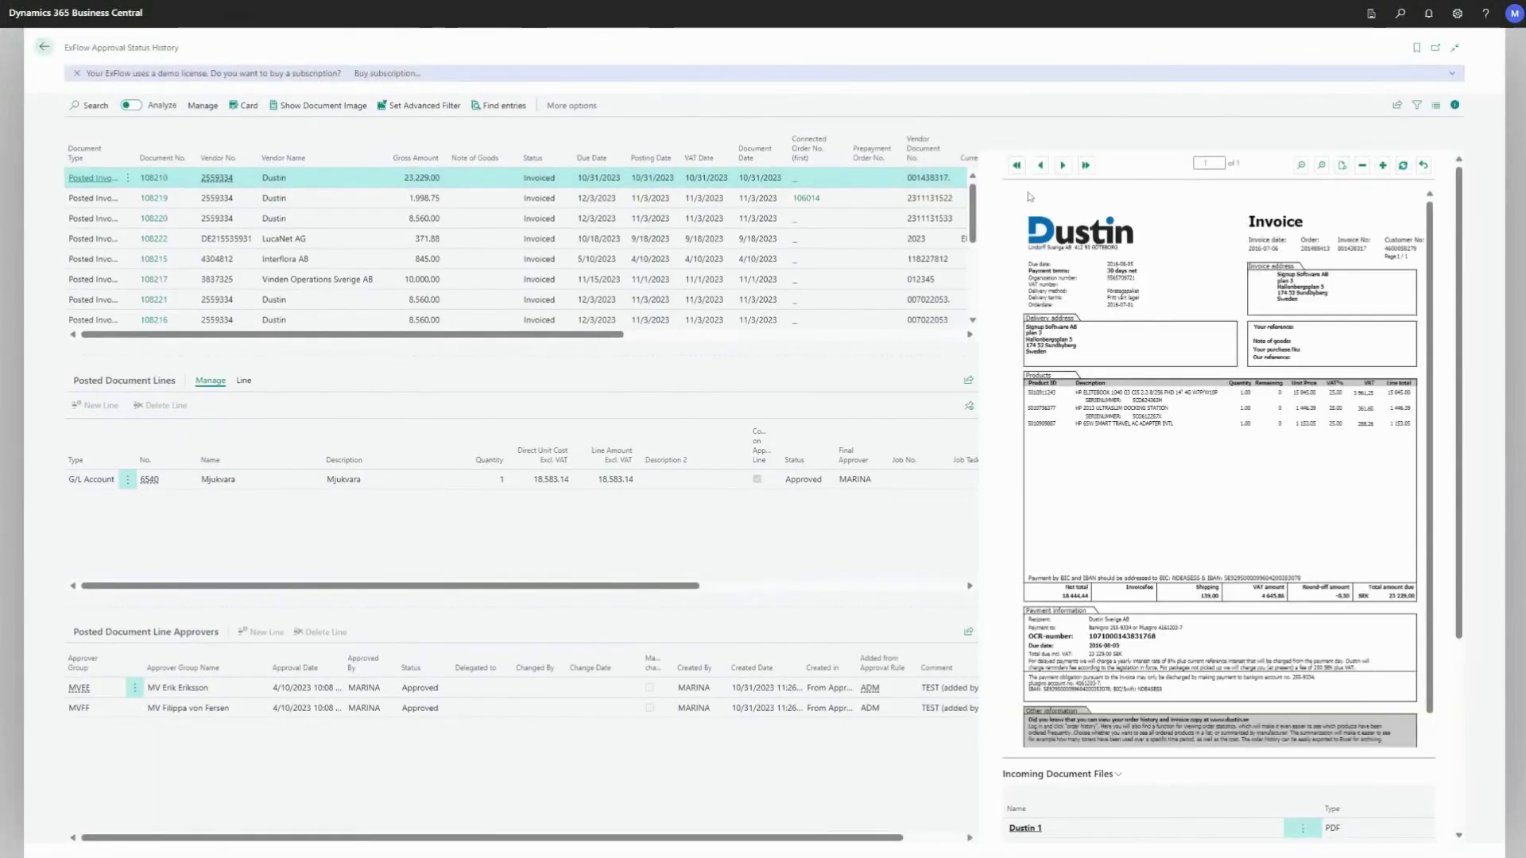
pyautogui.click(513, 243)
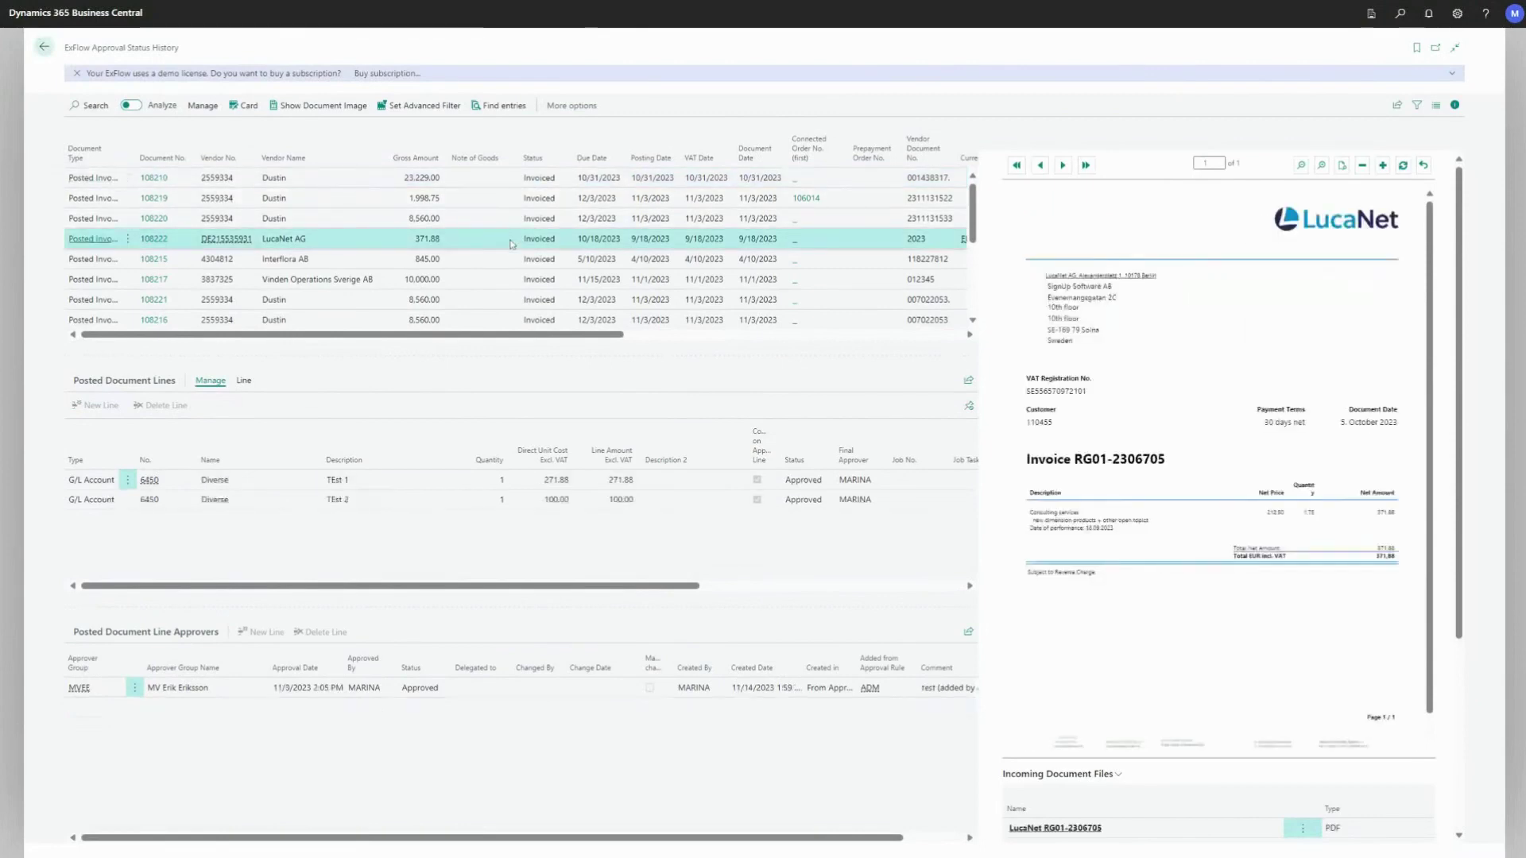
# Show the search field and the filter pane of the approval status history, and hide them again
pyautogui.click(89, 105)
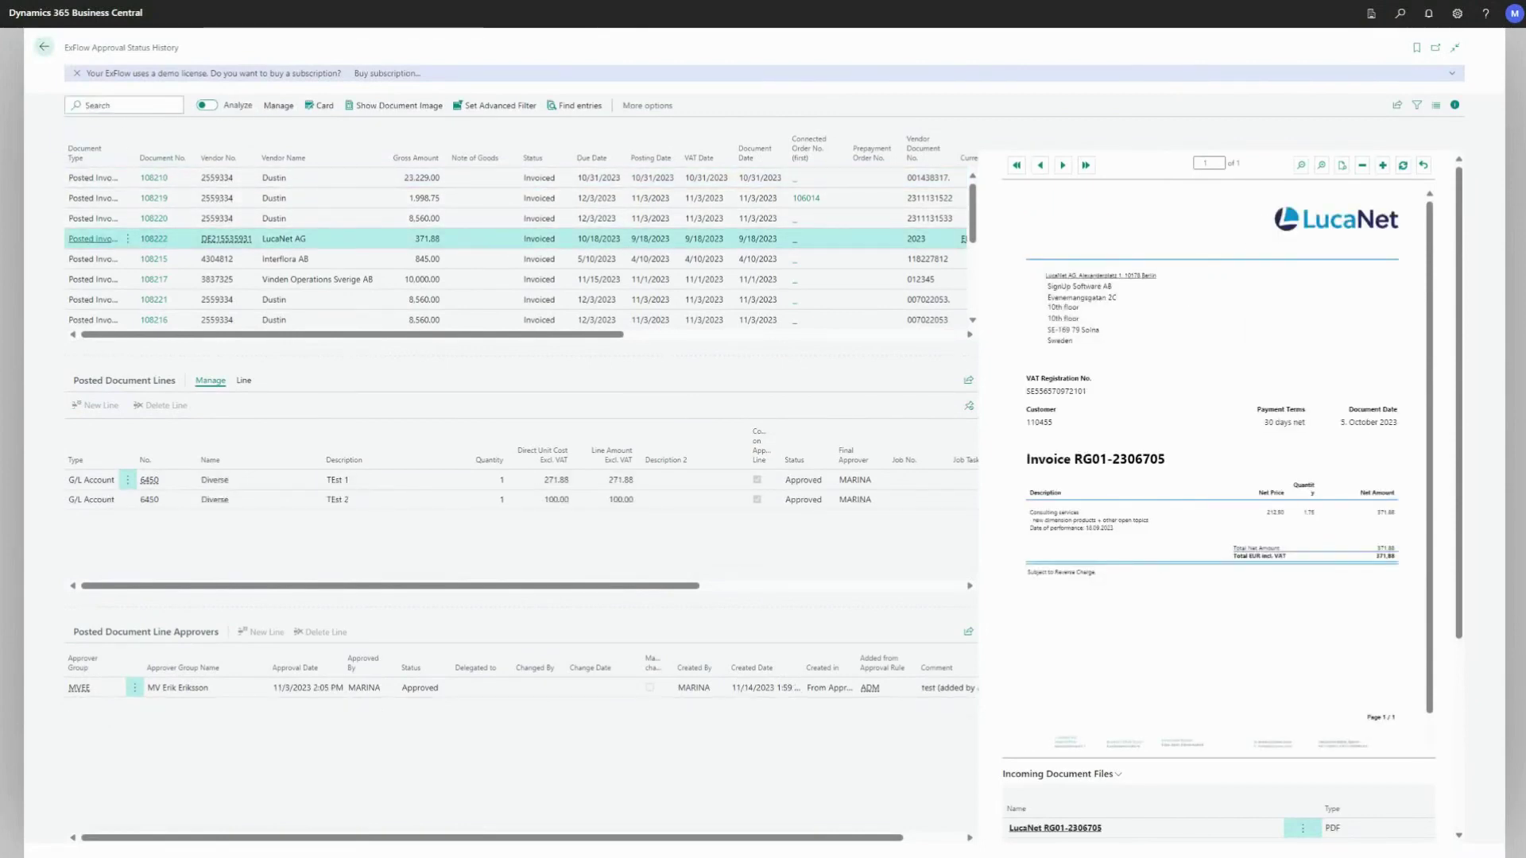
pyautogui.click(1417, 106)
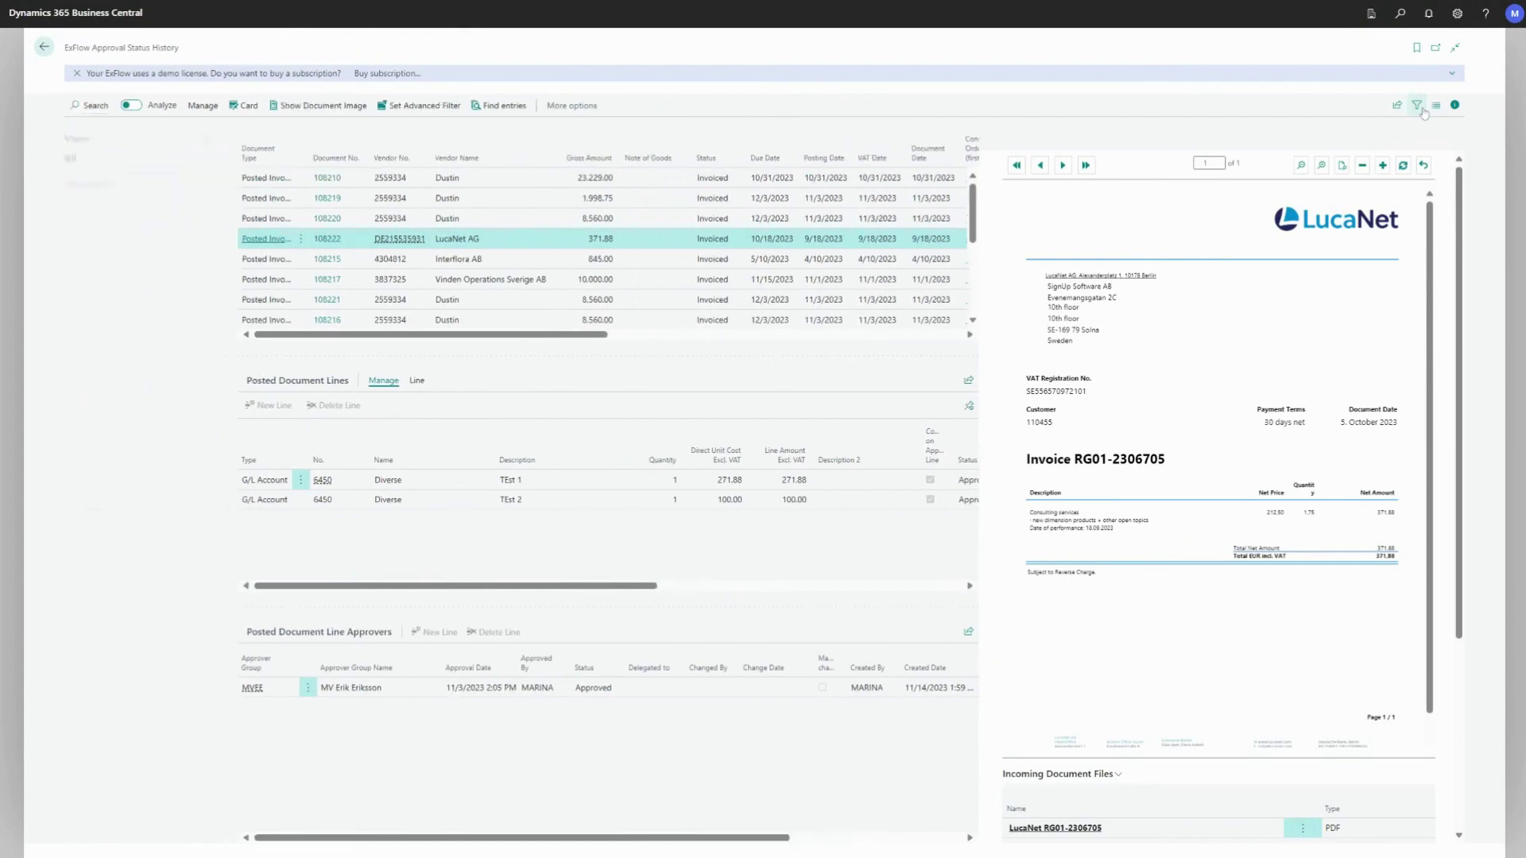
pyautogui.click(1418, 107)
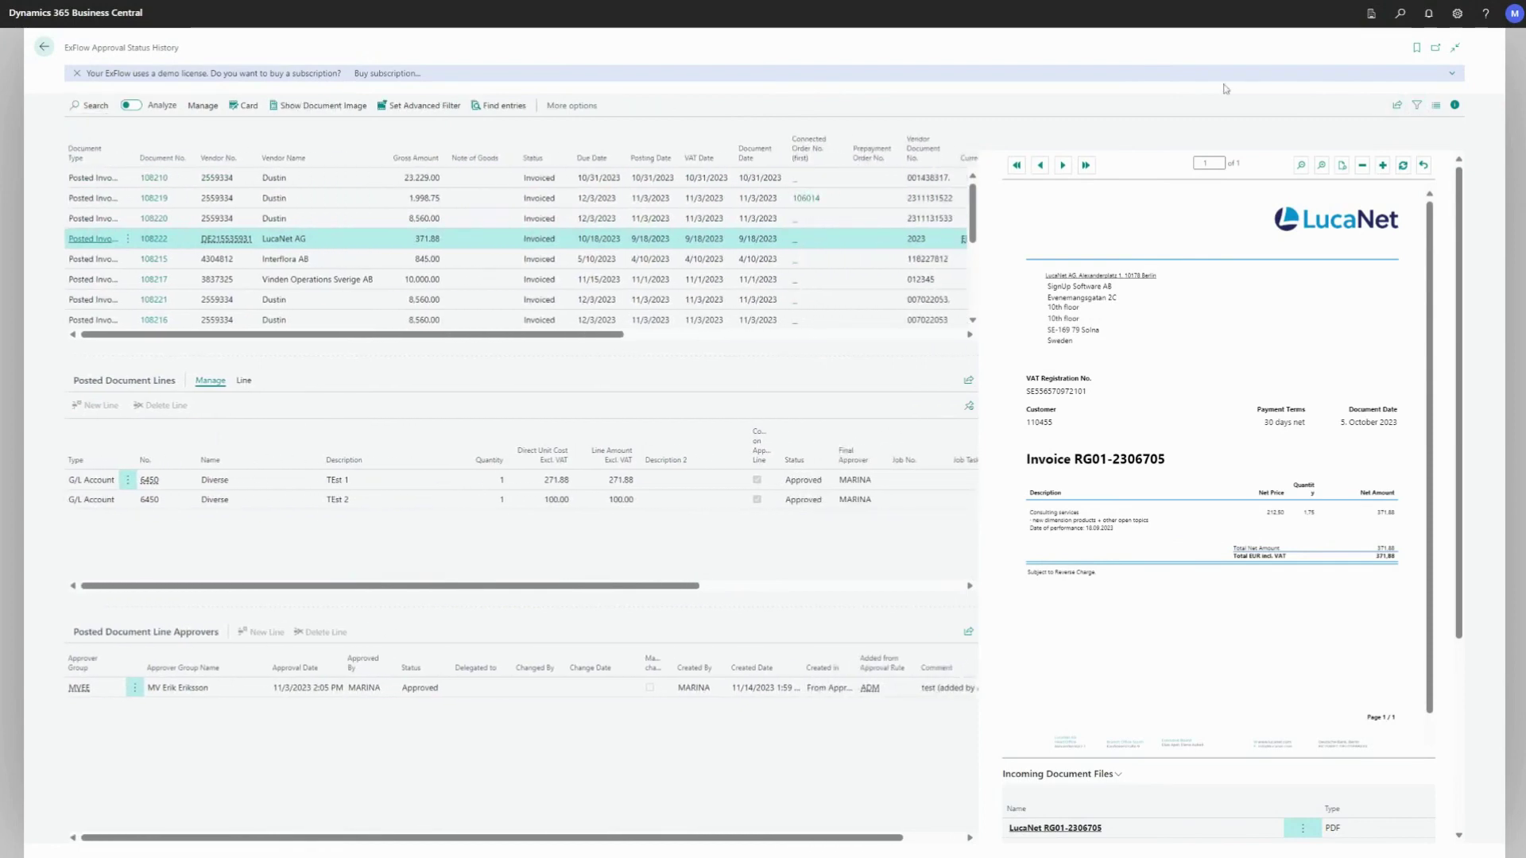